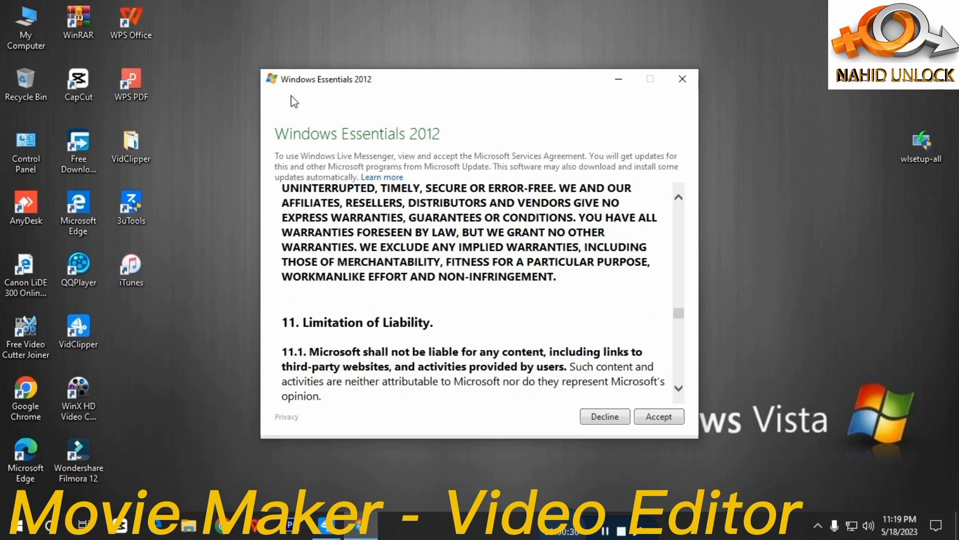
# Step: Accept the Microsoft Services Agreement and return from the sign-up page to the account sign-in form
pyautogui.click(676, 421)
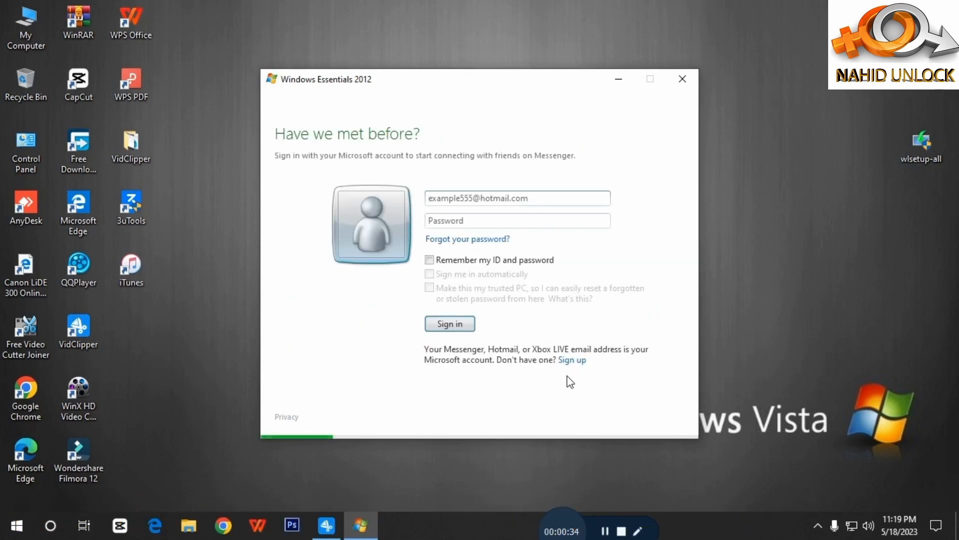
pyautogui.click(607, 533)
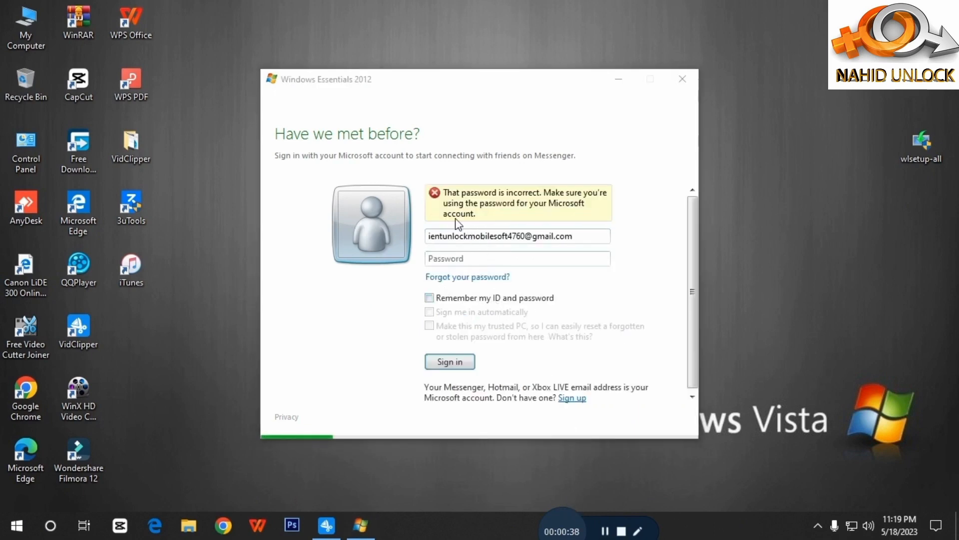
pyautogui.click(448, 205)
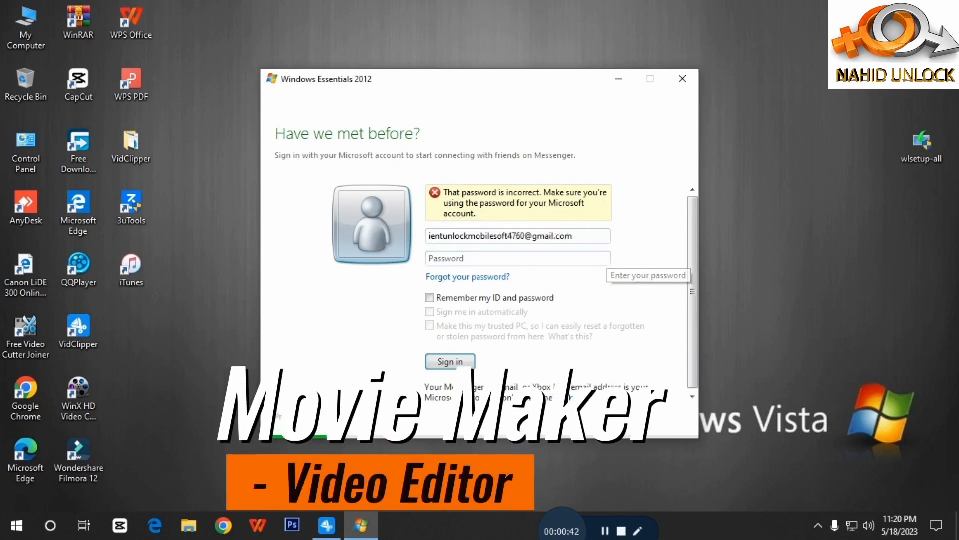
pyautogui.click(575, 398)
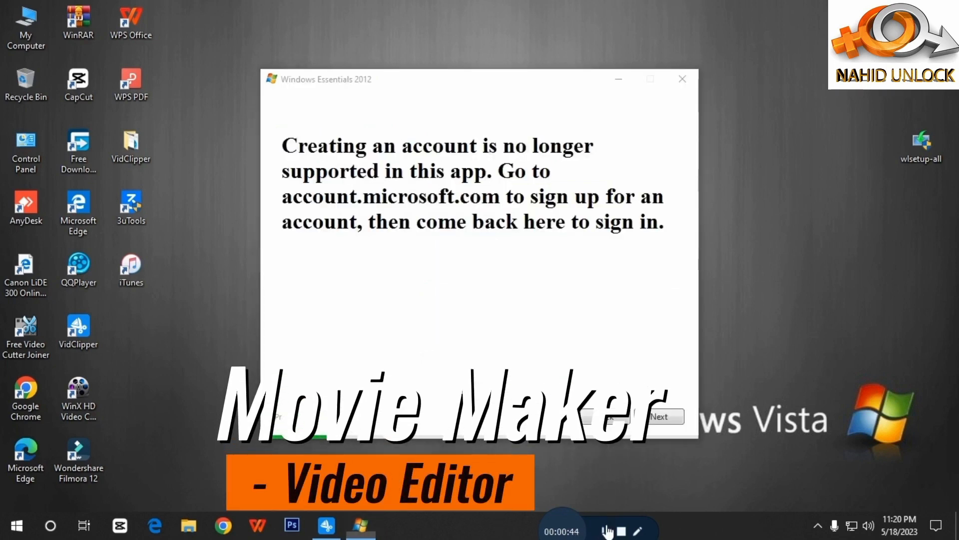
pyautogui.click(603, 367)
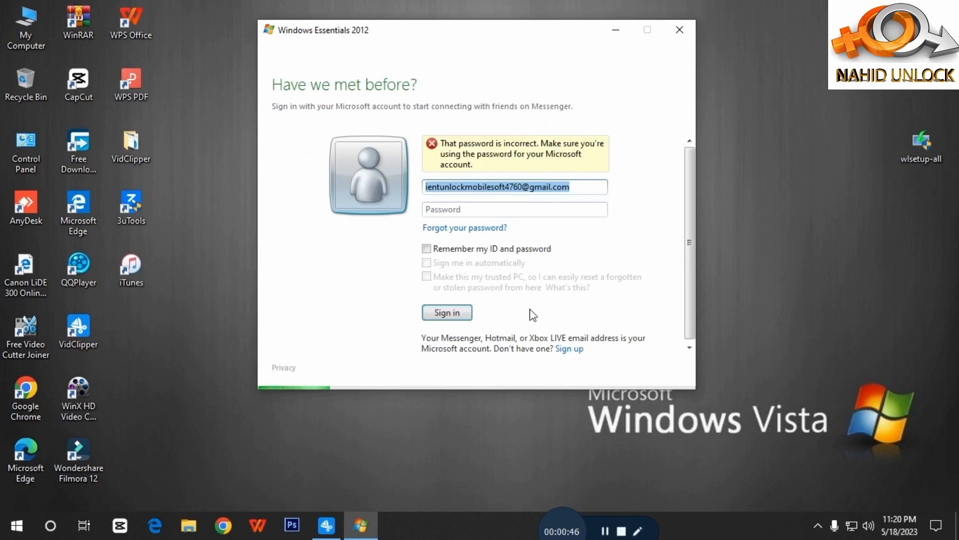
# Step: Tick Remember my ID and password, enter a capitalized password, and submit the sign-in, which is rejected
pyautogui.click(443, 313)
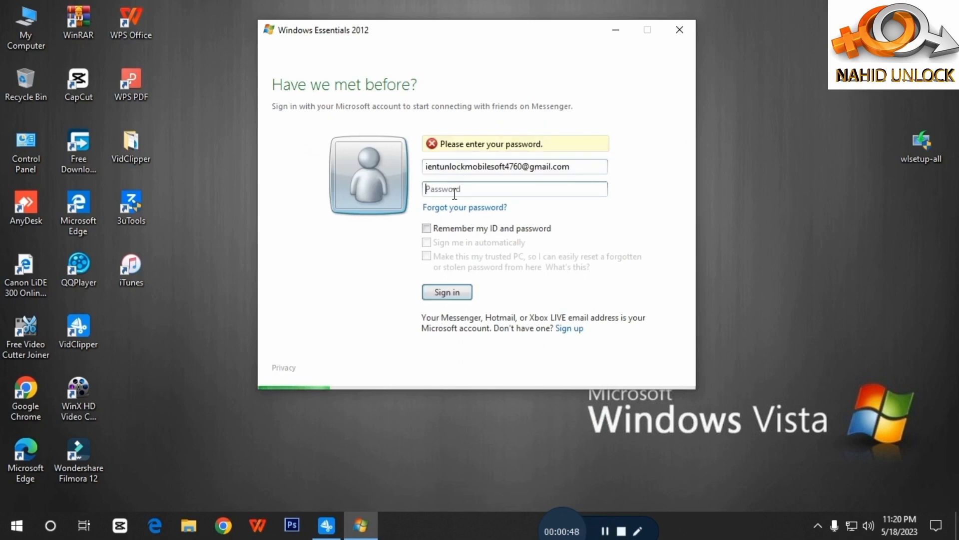
pyautogui.click(427, 228)
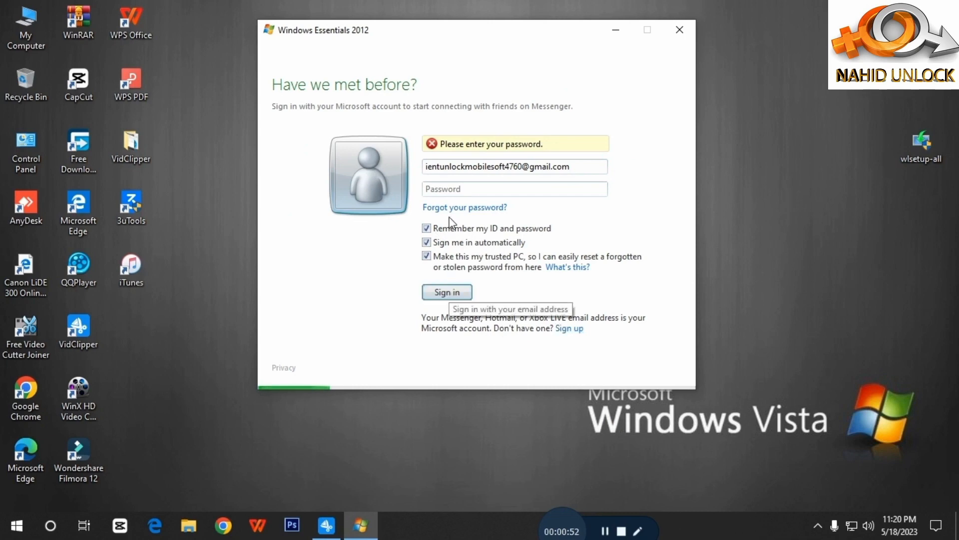
pyautogui.click(447, 189)
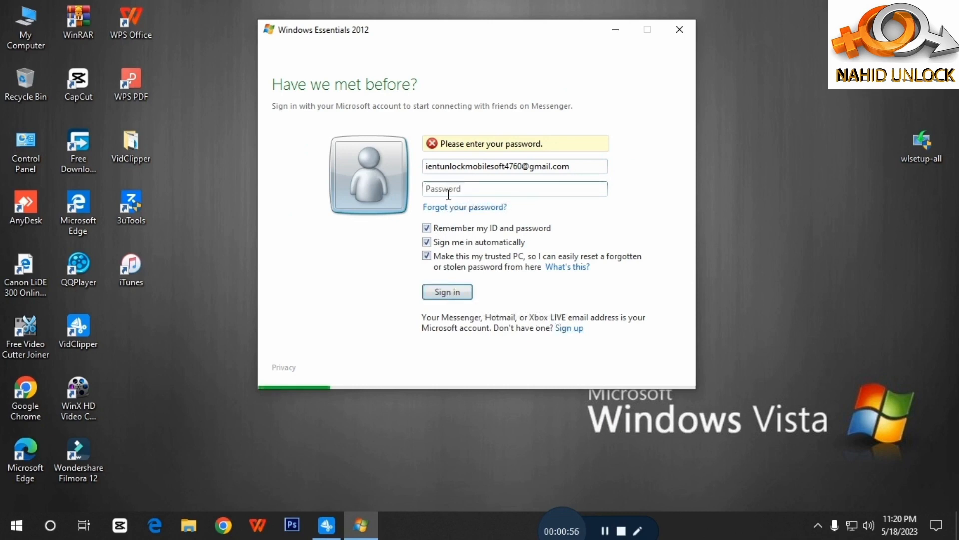
pyautogui.press('capslock')
pyautogui.press('BackSpace')
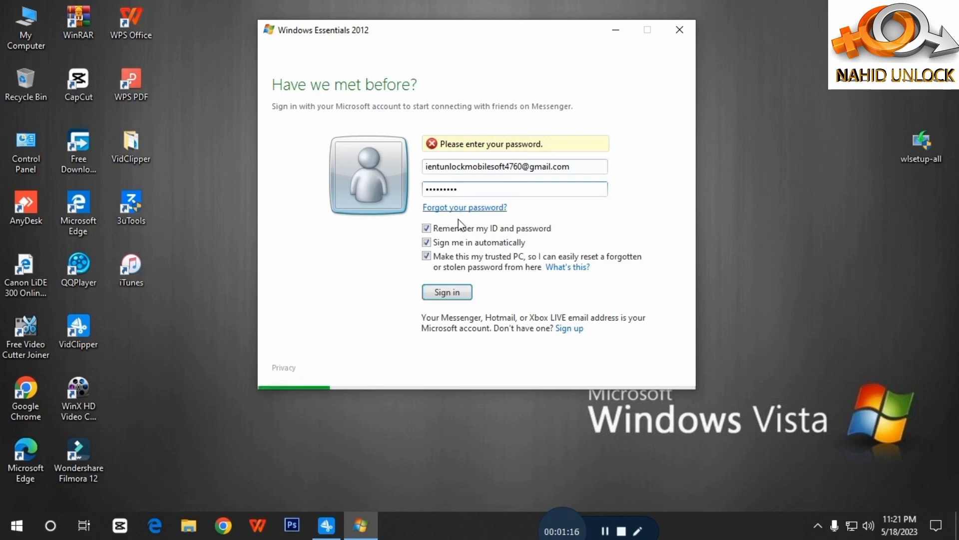
pyautogui.click(443, 295)
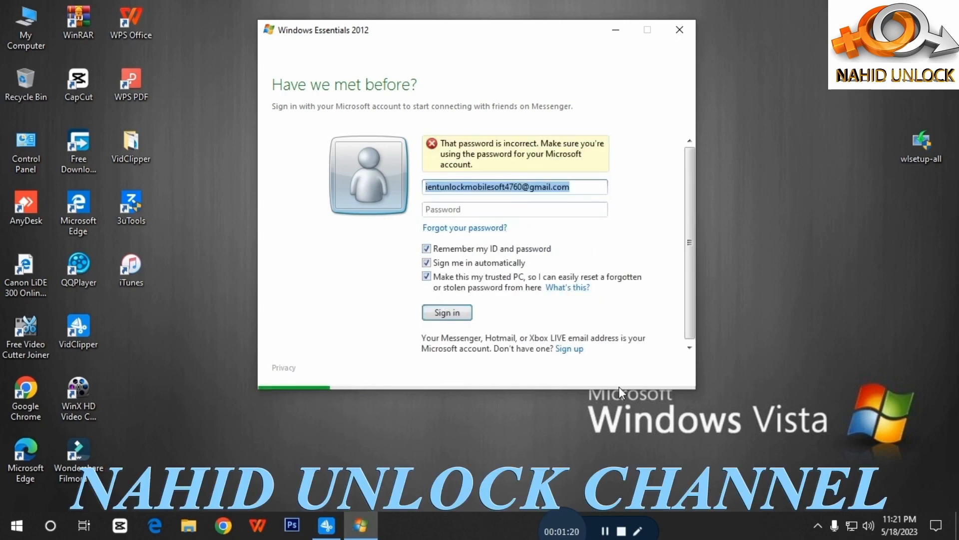
# Step: Detour through the sign-up page, then use the Forgot your password? link to open account recovery
pyautogui.click(572, 349)
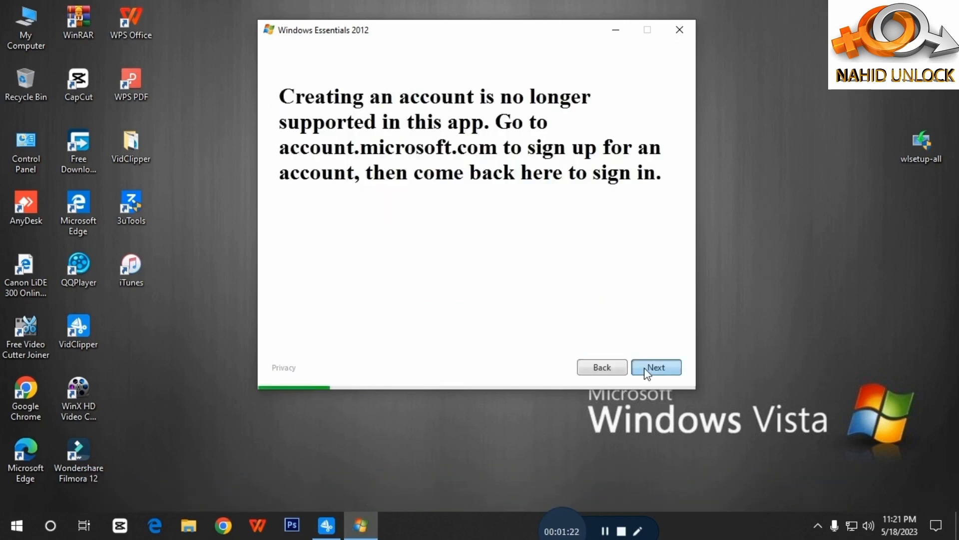
pyautogui.click(591, 368)
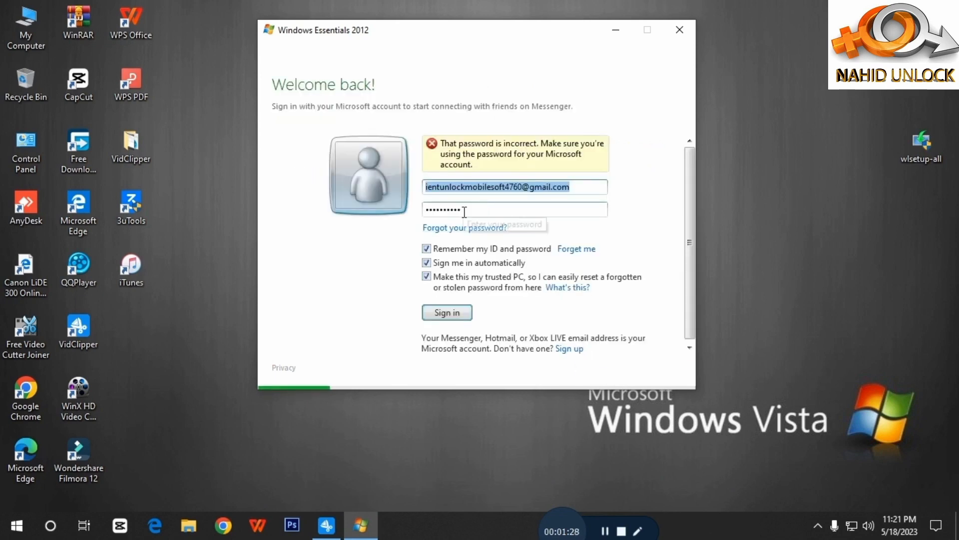
pyautogui.click(463, 228)
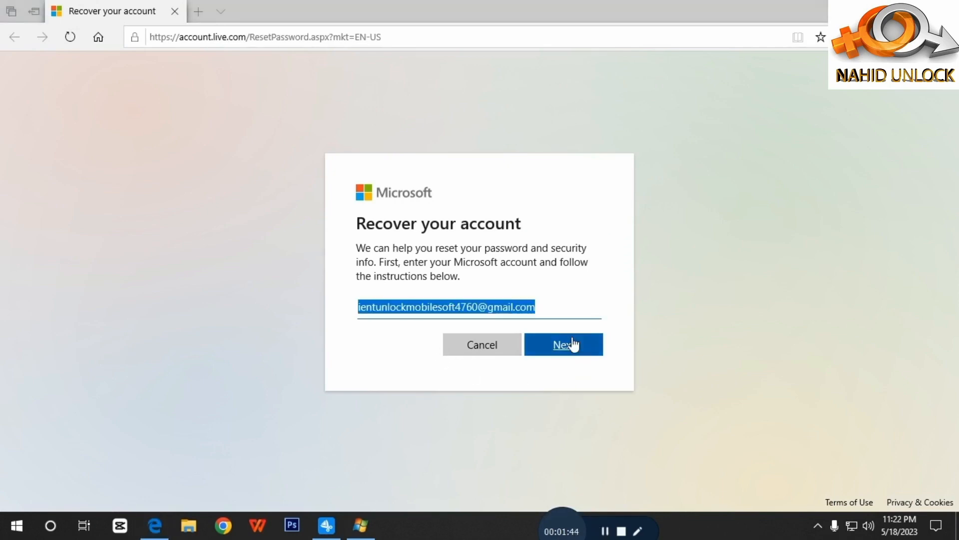
# Step: Request the password-reset security code by email, then switch over to Chrome
pyautogui.click(574, 344)
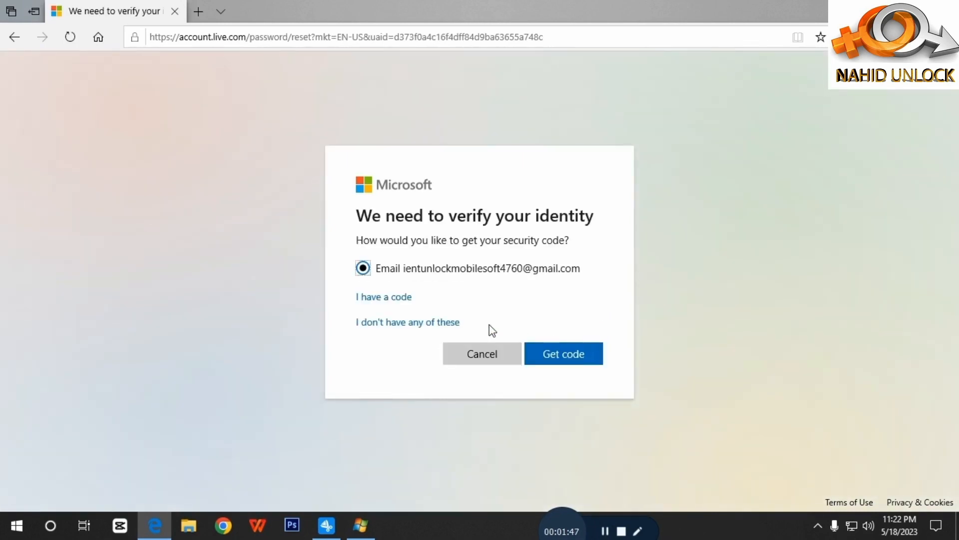
pyautogui.click(565, 358)
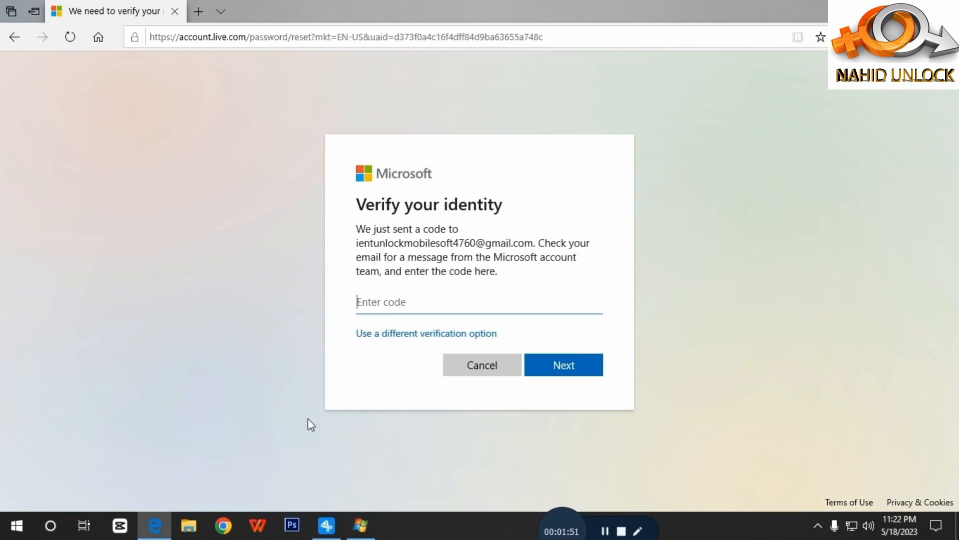
pyautogui.click(221, 530)
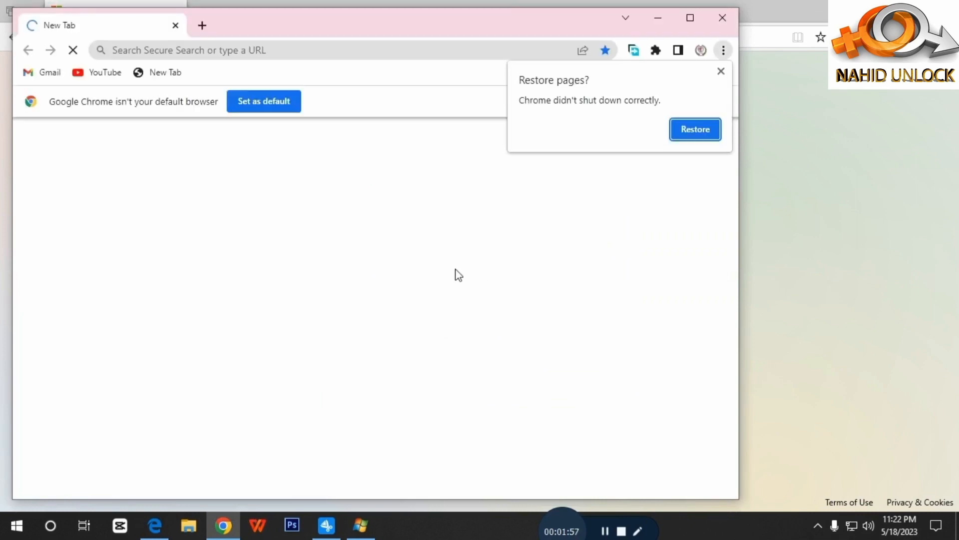
# Step: Open the Microsoft account password reset email in Gmail, copy its reset code, and return to Edge
pyautogui.click(686, 18)
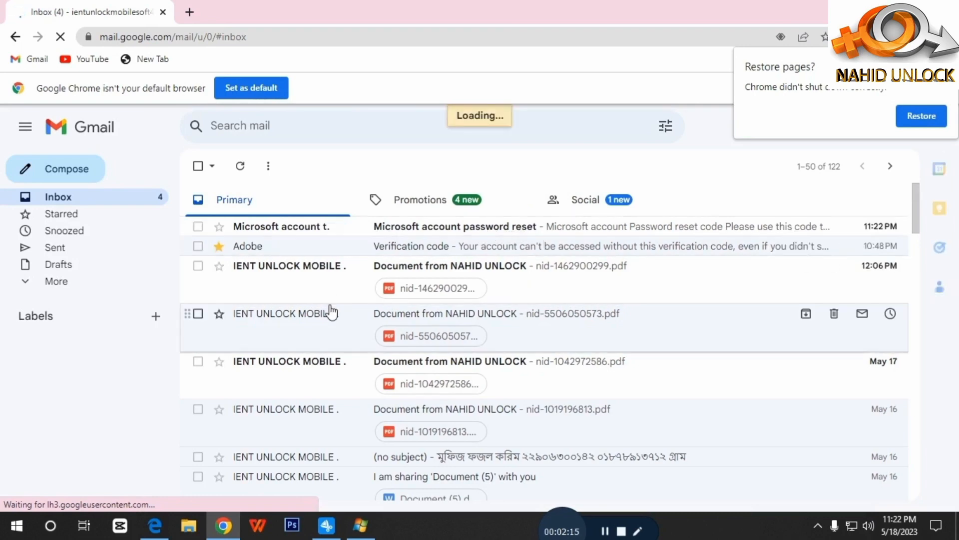
pyautogui.click(489, 227)
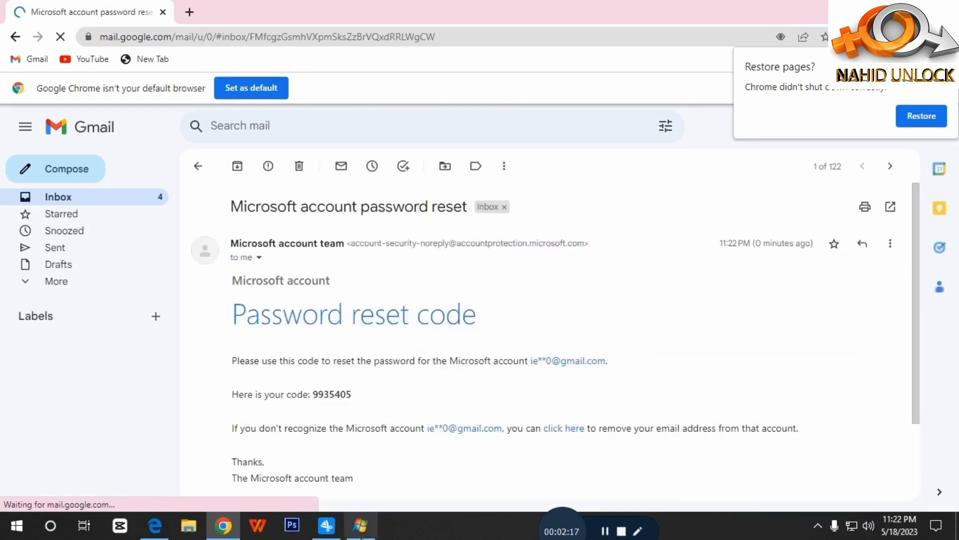
pyautogui.click(362, 524)
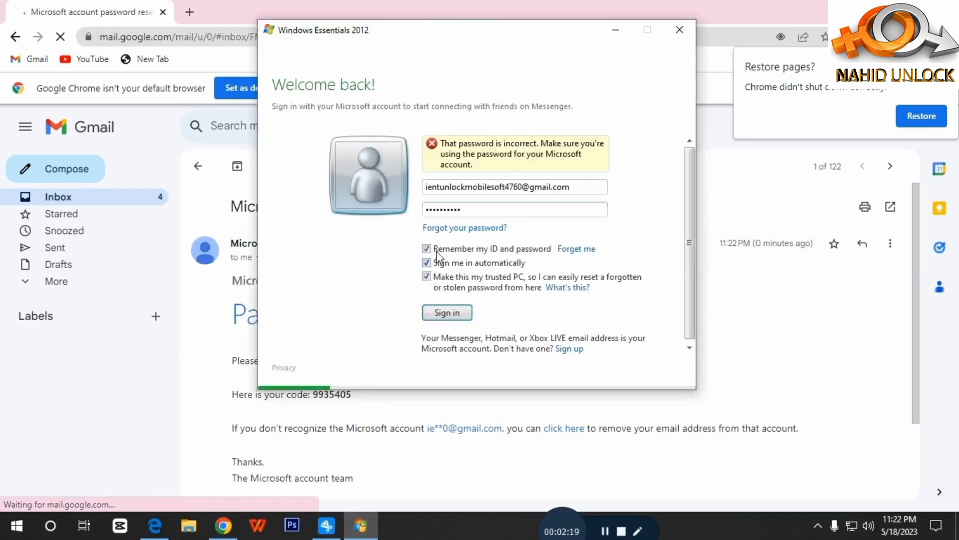
pyautogui.click(193, 290)
pyautogui.scroll(-2, 433, 396)
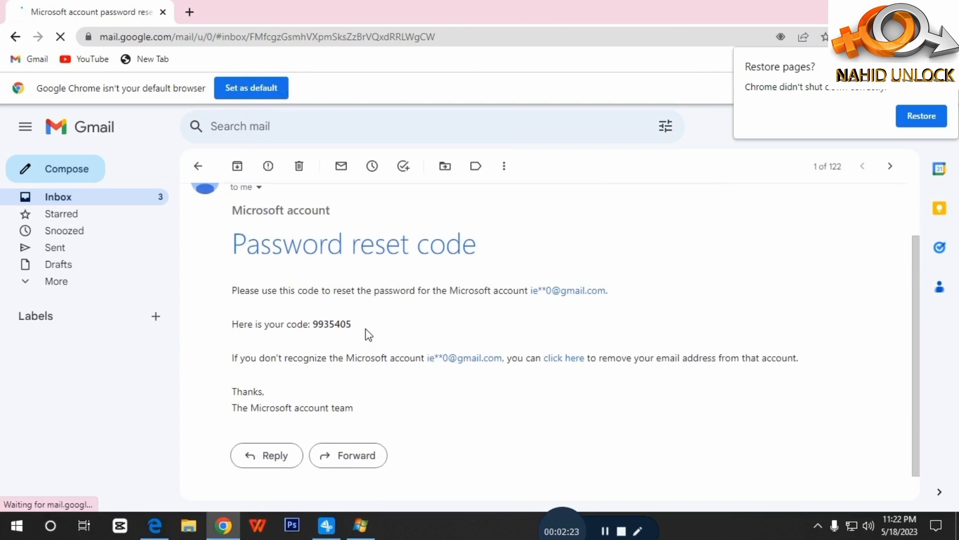
pyautogui.doubleClick(315, 323)
pyautogui.rightClick(315, 324)
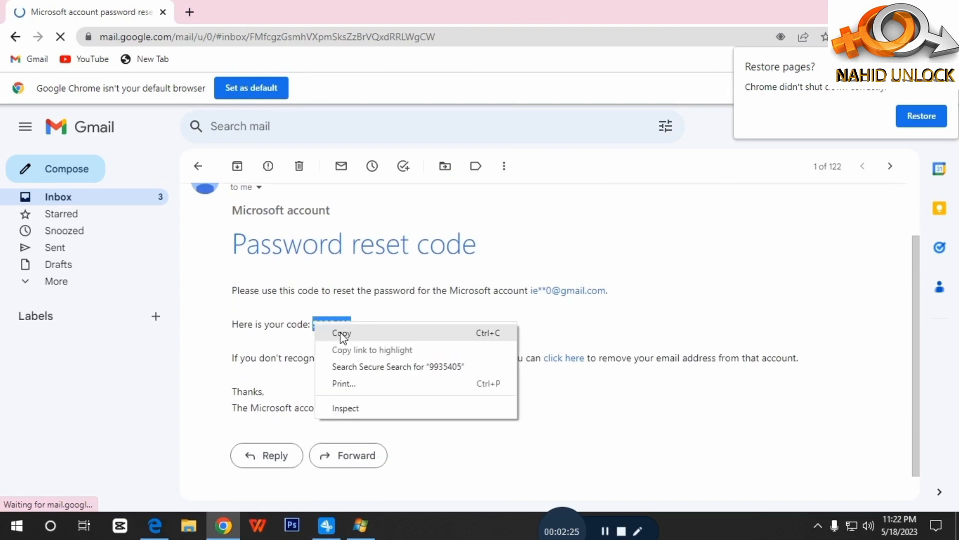
pyautogui.click(343, 333)
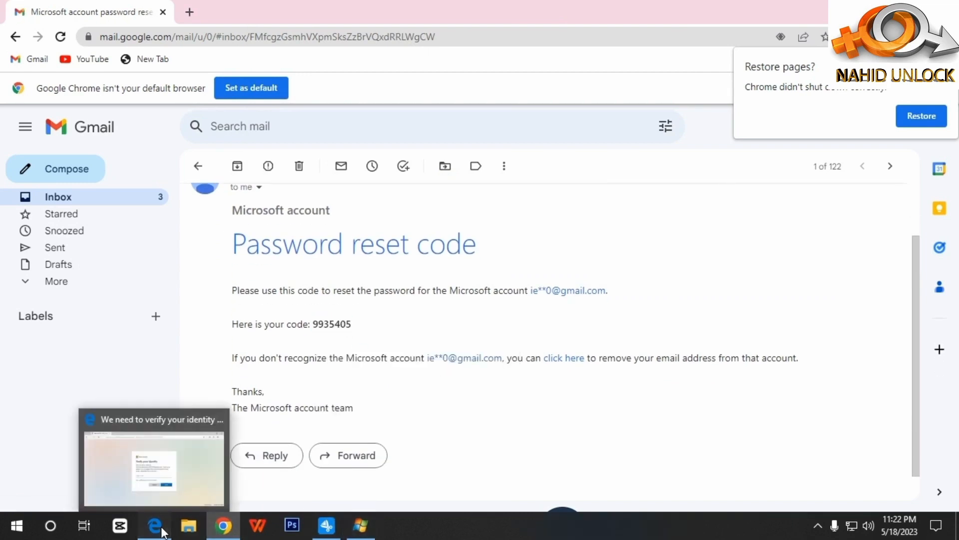
pyautogui.click(159, 528)
# Step: Paste and submit the emailed reset code, then clear the repeat-password field
pyautogui.hotkey('ctrl', 'v')
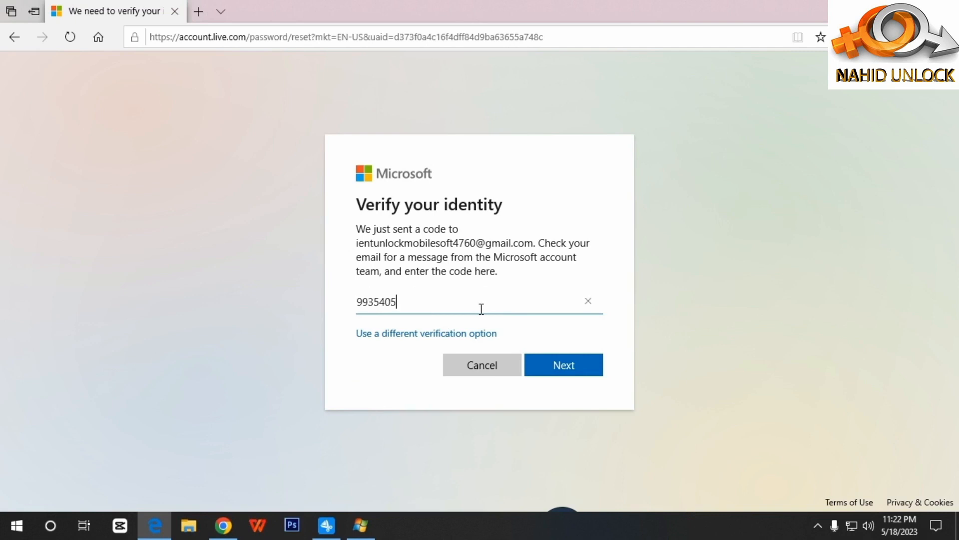
pyautogui.click(545, 361)
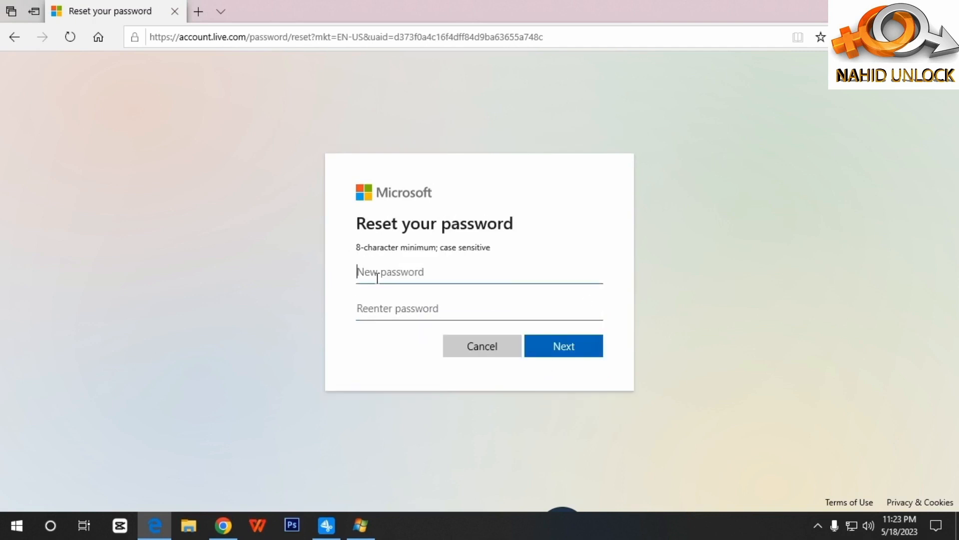
pyautogui.write('*')
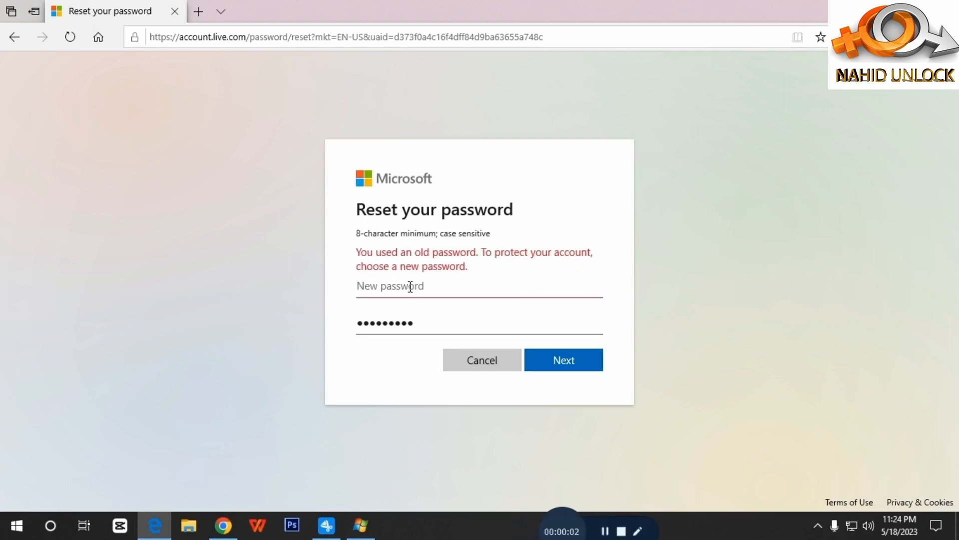
pyautogui.moveTo(413, 324); pyautogui.dragTo(332, 321)
pyautogui.press('BackSpace')
pyautogui.click(380, 284)
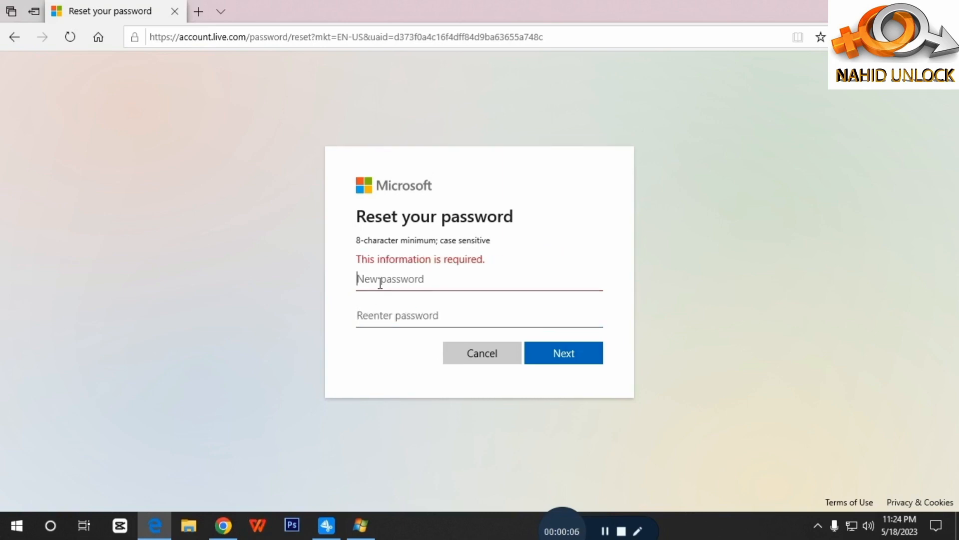
# Step: Type the new password in New password and Reenter password, then submit it
pyautogui.press('capslock')
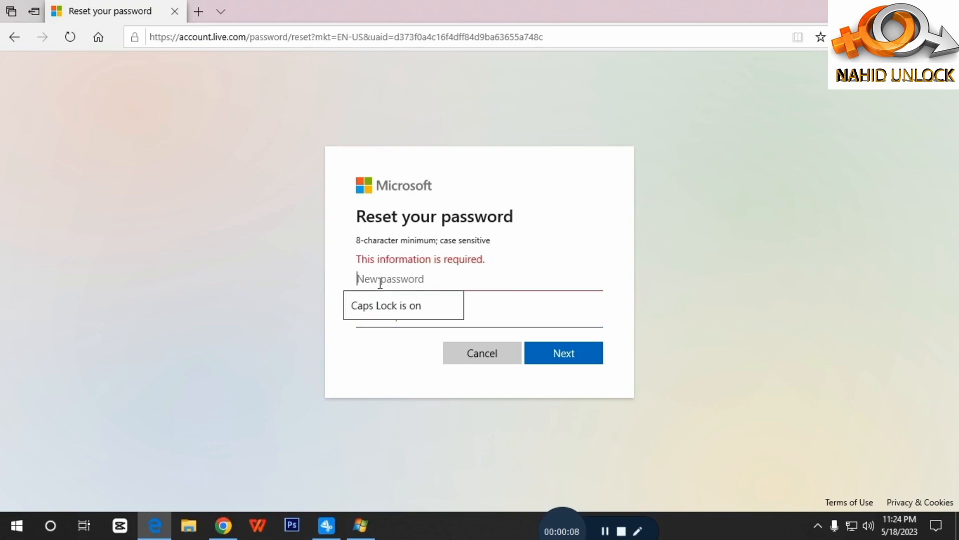
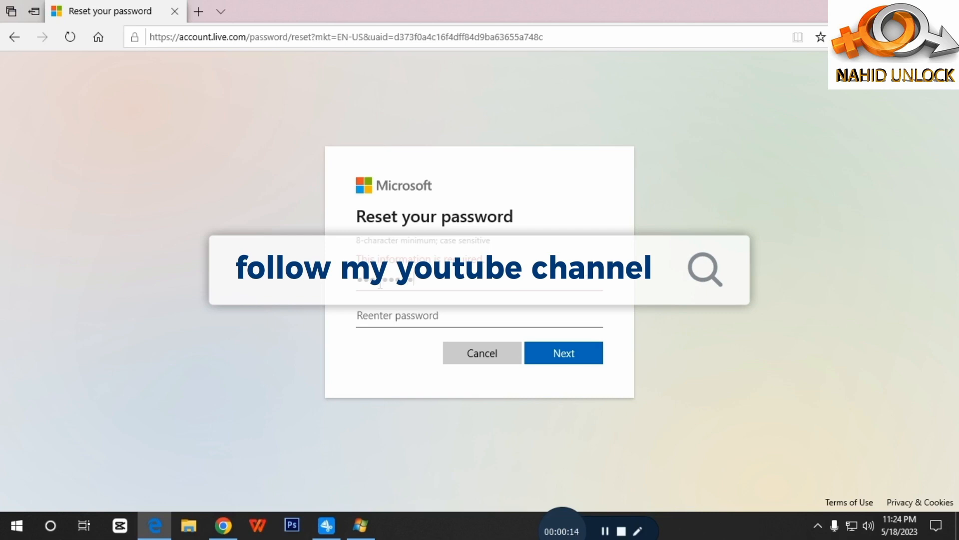
pyautogui.click(588, 278)
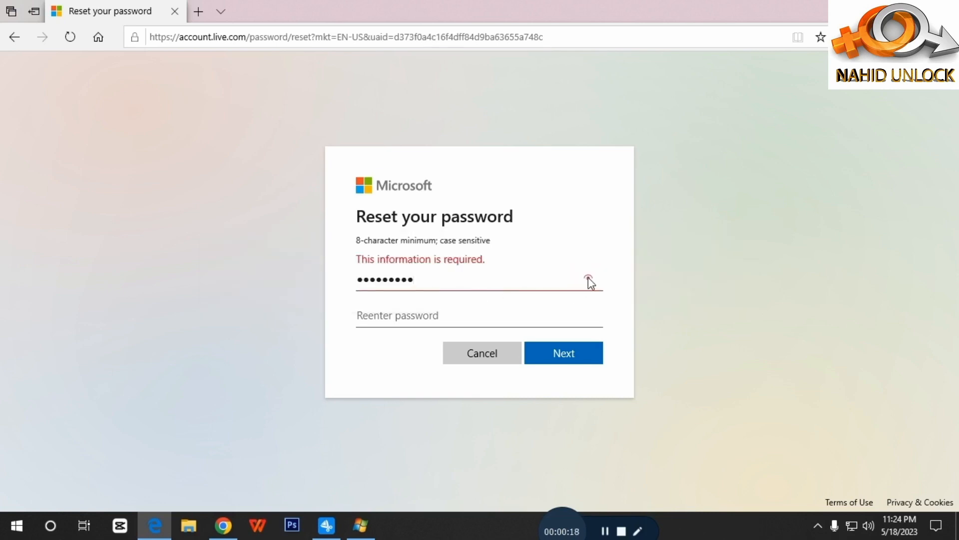
pyautogui.moveTo(431, 279); pyautogui.dragTo(329, 289)
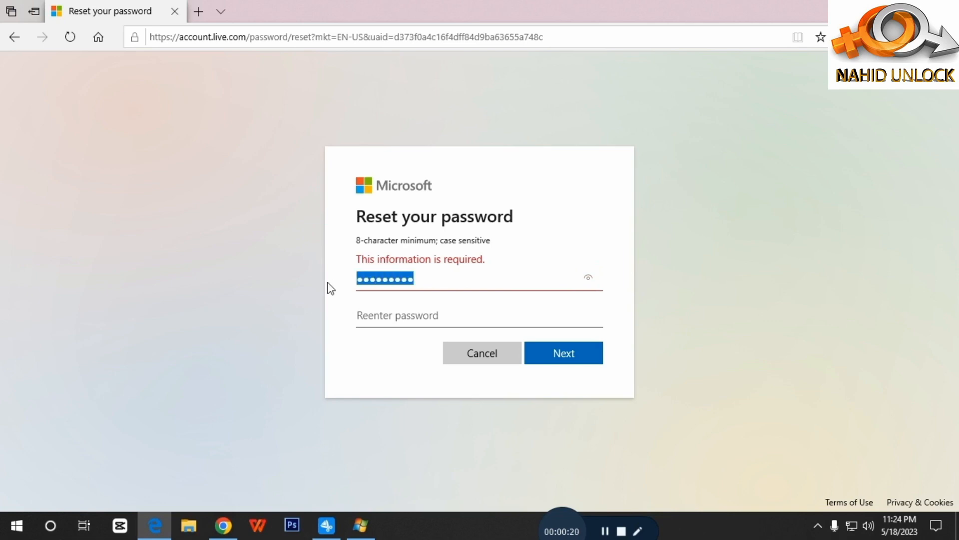
pyautogui.press('BackSpace')
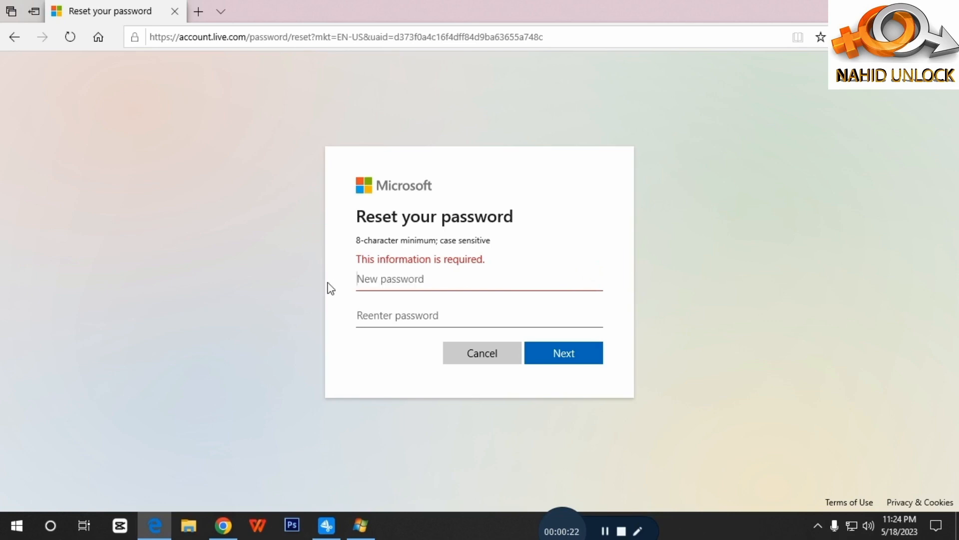
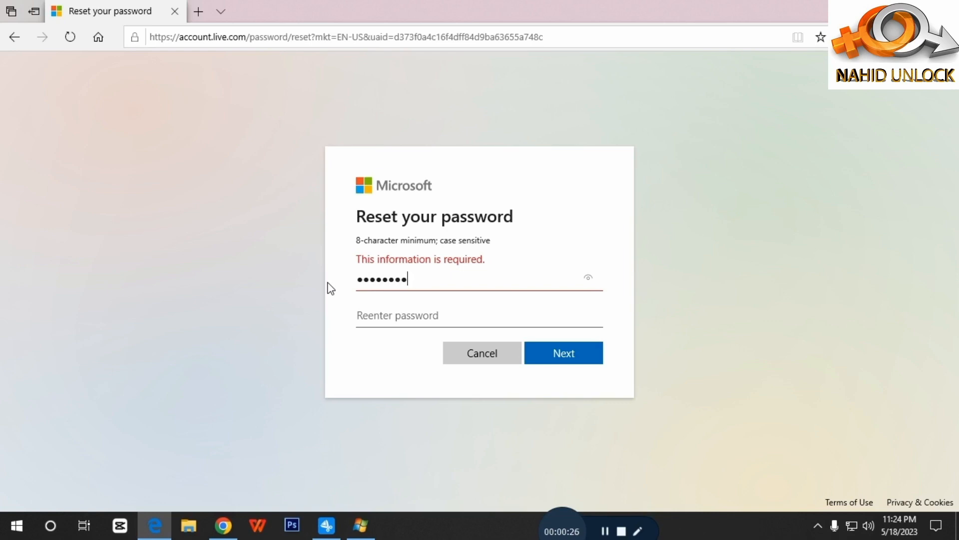
pyautogui.click(366, 317)
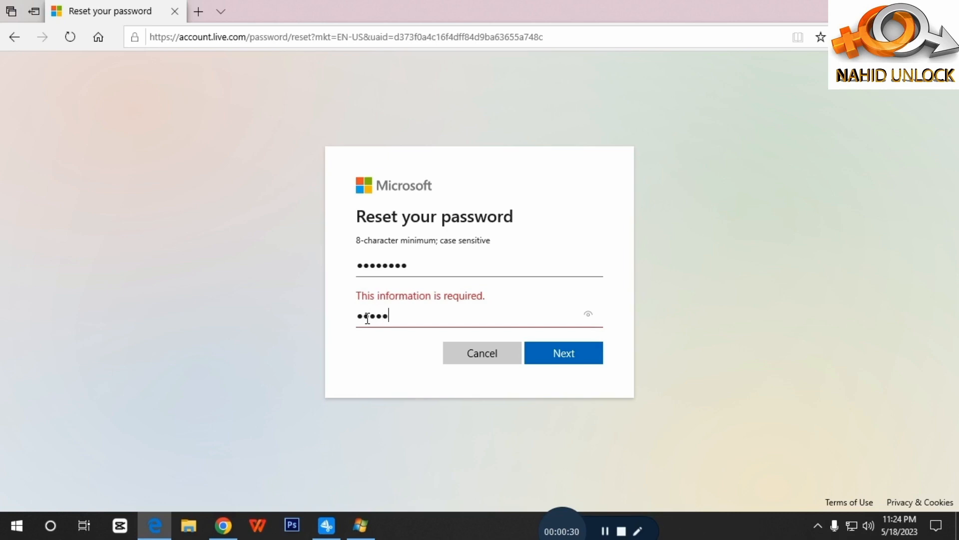
pyautogui.click(567, 356)
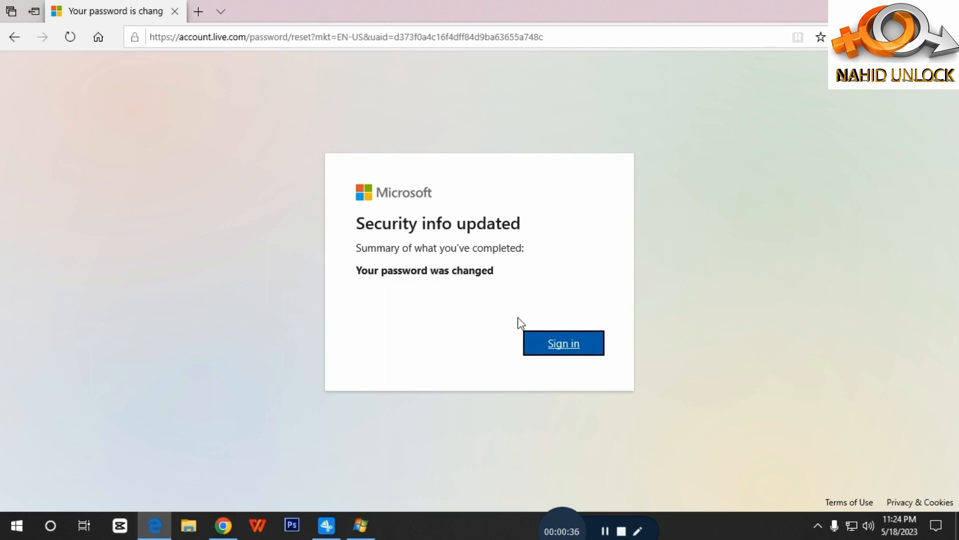
# Step: Continue from the Security info updated confirmation to the Microsoft Sign in page
pyautogui.click(544, 345)
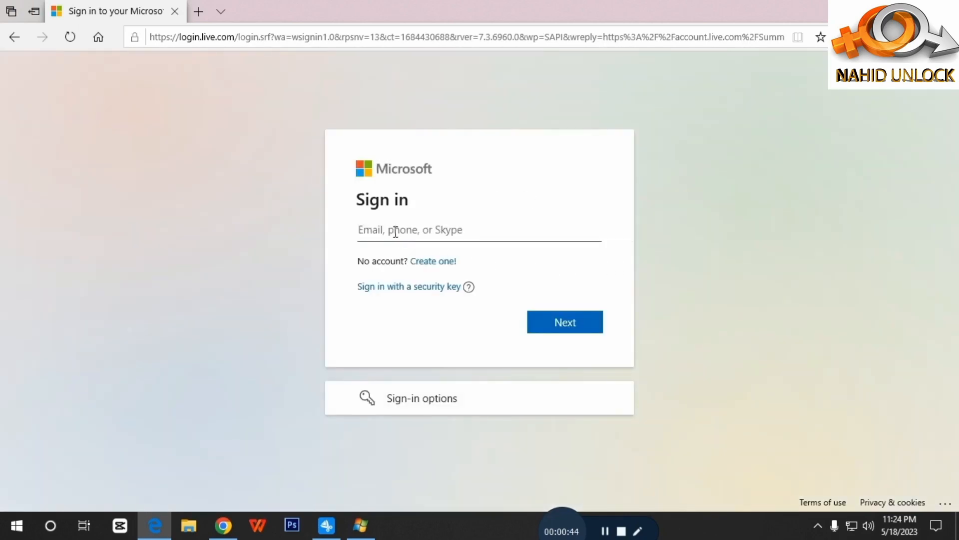
pyautogui.hotkey('ctrl', 'v')
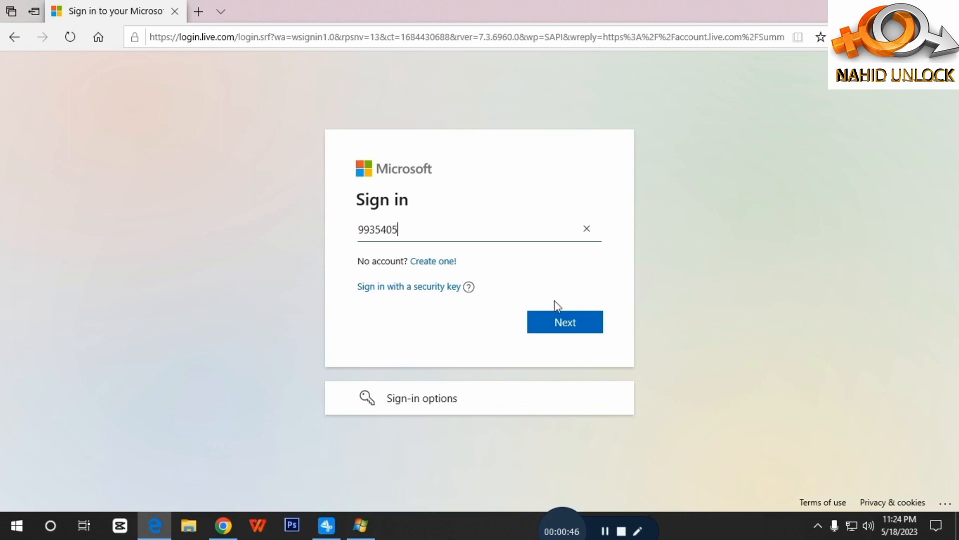
pyautogui.click(586, 228)
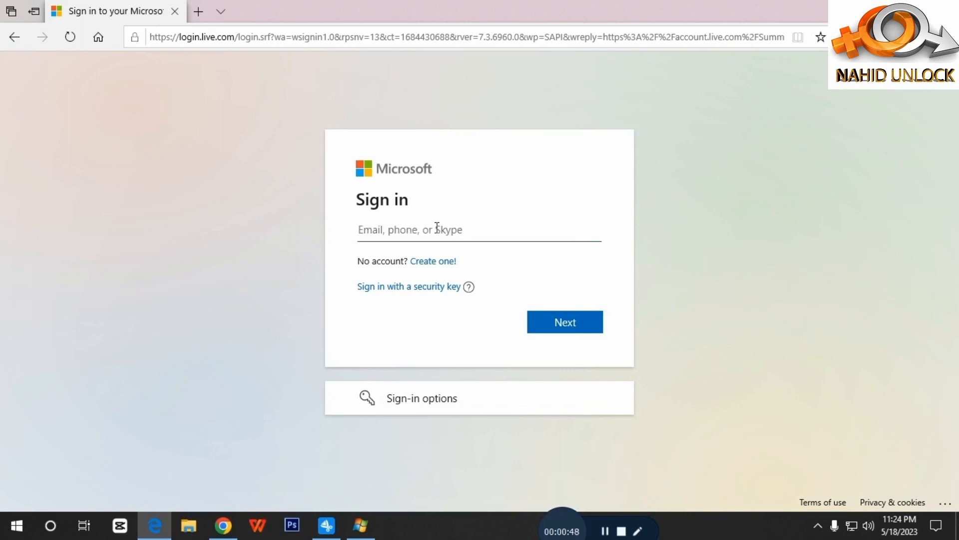
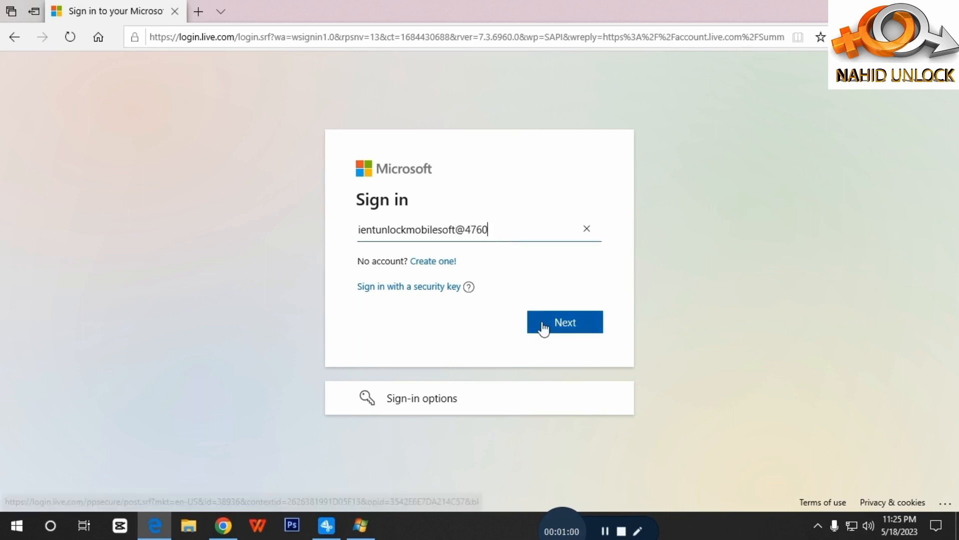
pyautogui.click(466, 233)
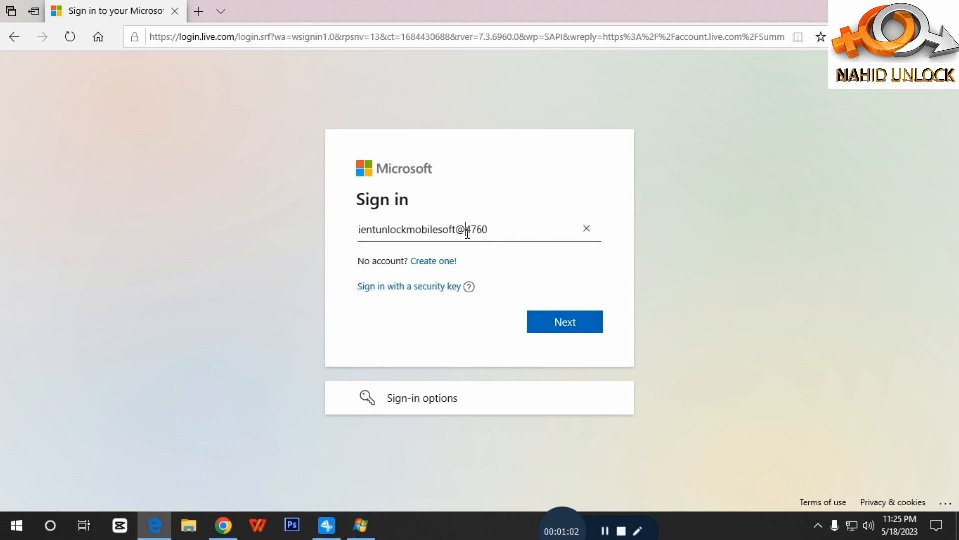
pyautogui.press('BackSpace')
pyautogui.click(499, 228)
pyautogui.write('@gmail.c')
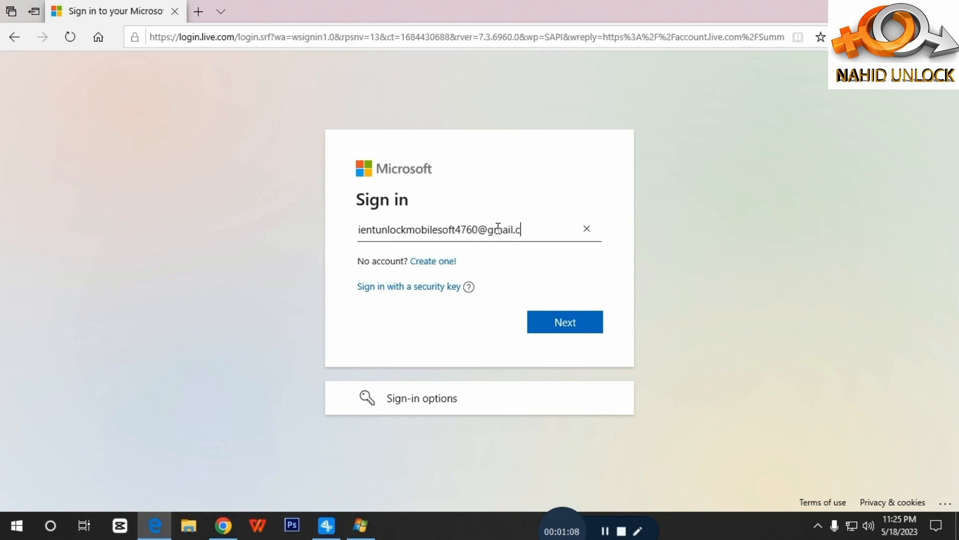
pyautogui.write('om')
pyautogui.click(582, 322)
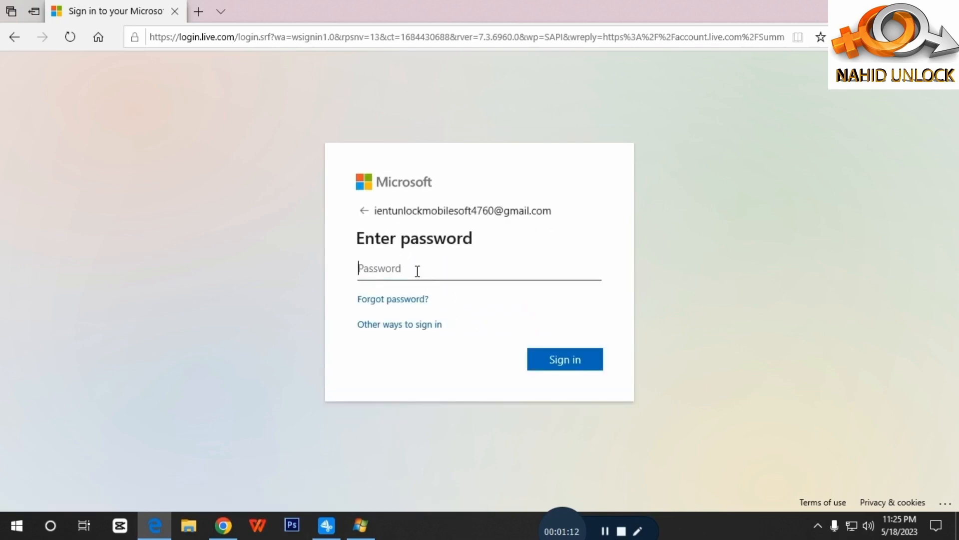
# Step: Sign in with the new password, choose Yes to stay signed in, then return to Windows Essentials
pyautogui.write('•••••••••')
pyautogui.click(544, 358)
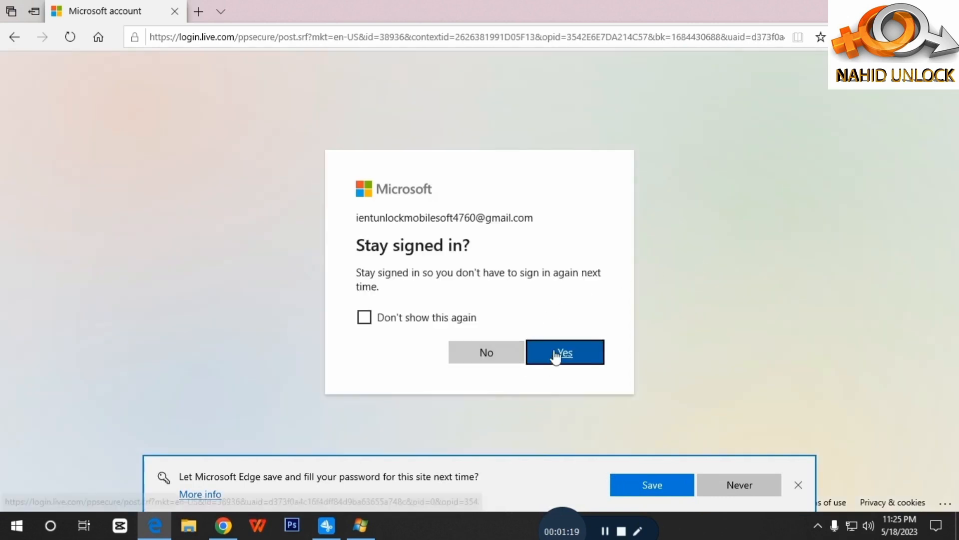
pyautogui.click(564, 353)
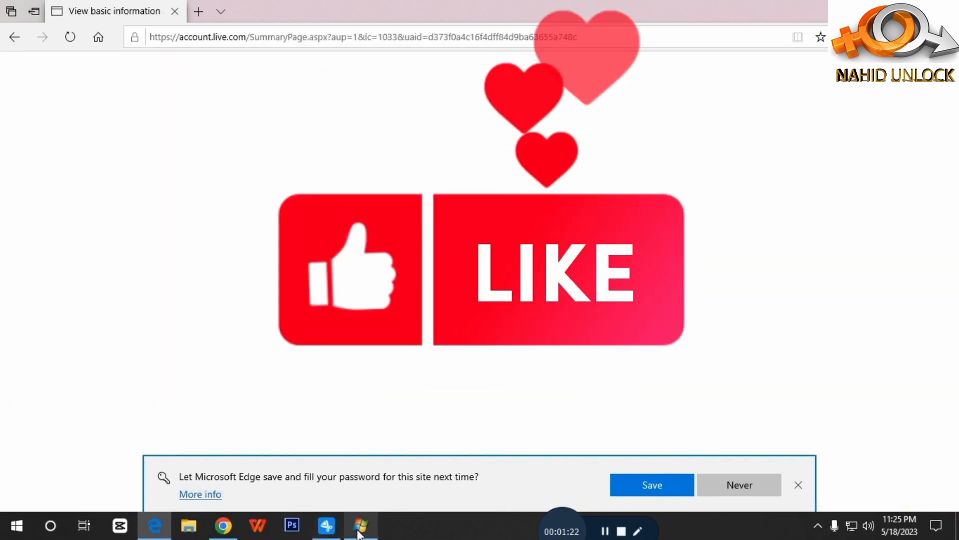
pyautogui.click(361, 525)
# Step: Delete the old password in the Essentials sign-in box and type the new account password
pyautogui.doubleClick(467, 209)
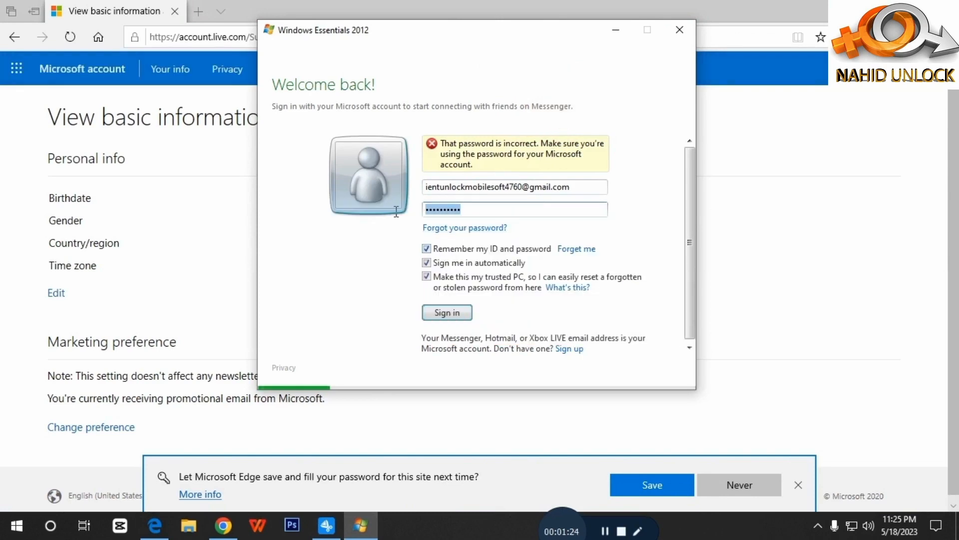
pyautogui.press('BackSpace')
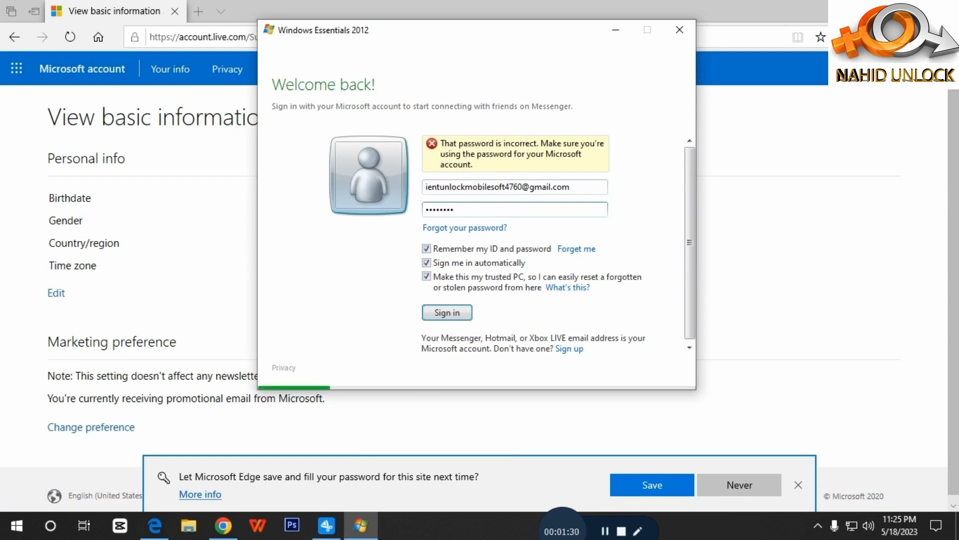
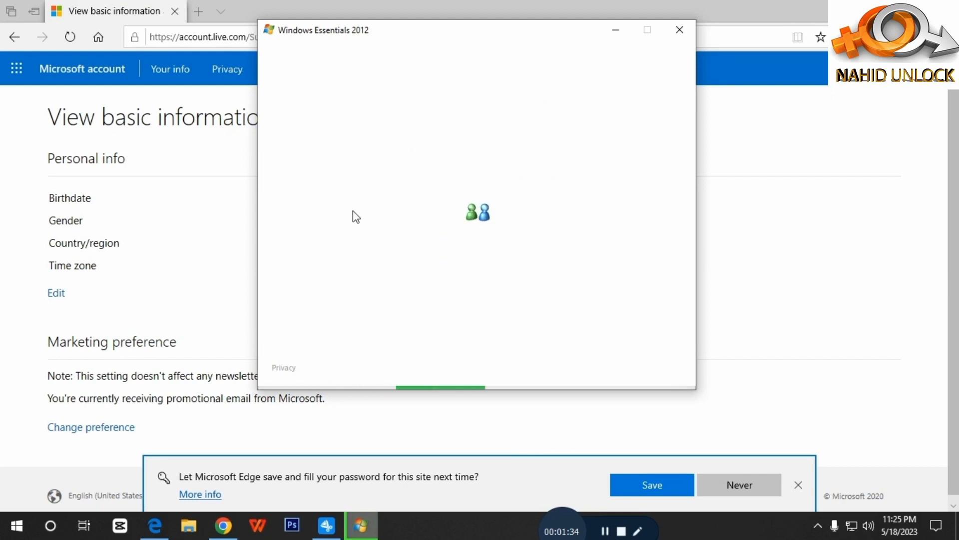
# Step: Save the password in Edge, then minimize the Edge and Chrome windows
pyautogui.click(655, 488)
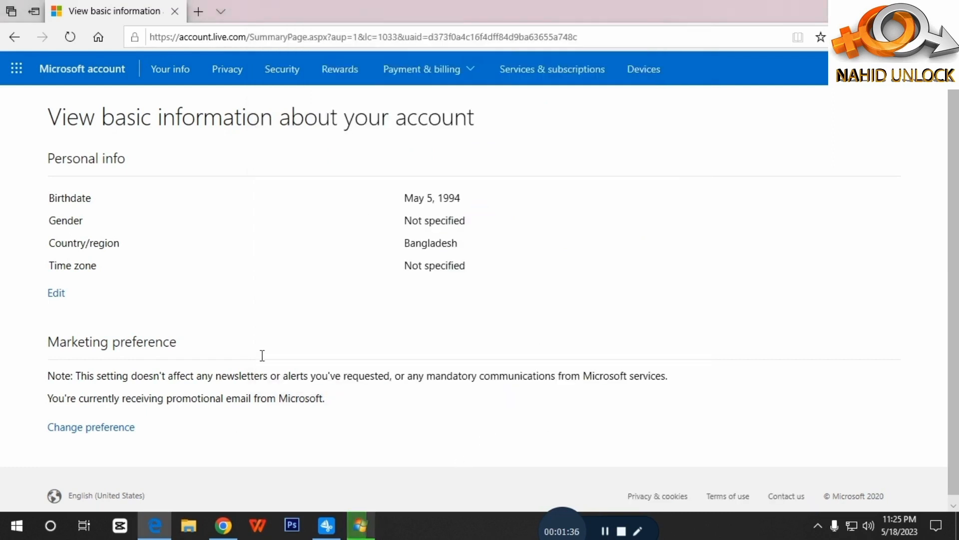
pyautogui.click(931, 76)
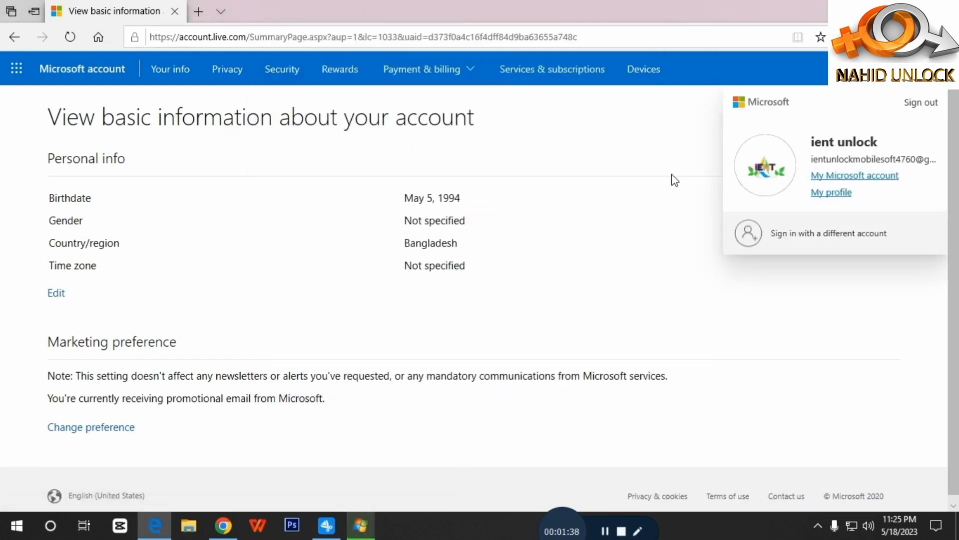
pyautogui.click(887, 11)
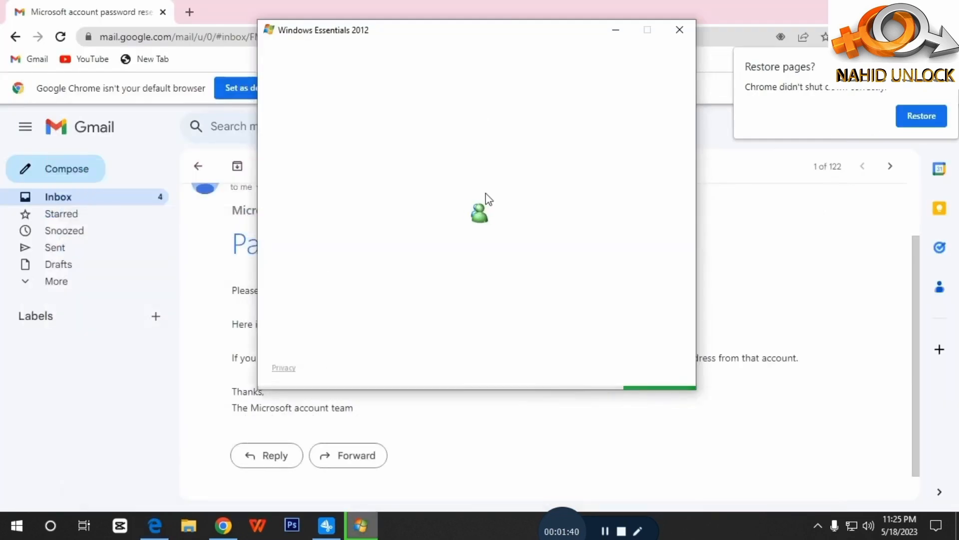
pyautogui.click(942, 49)
pyautogui.click(887, 11)
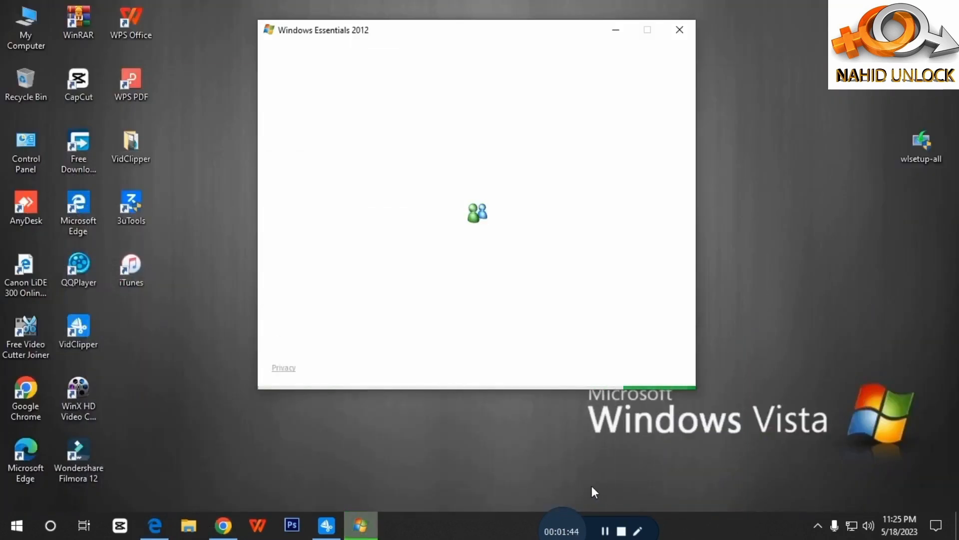
# Step: Refresh the desktop while the Windows Essentials installer finishes
pyautogui.click(743, 140)
pyautogui.rightClick(740, 133)
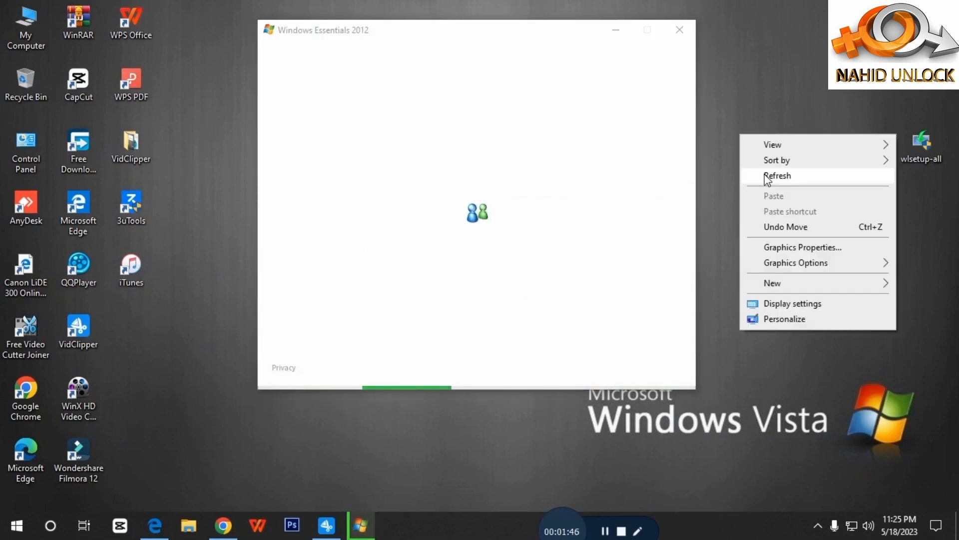
pyautogui.click(741, 105)
pyautogui.rightClick(739, 99)
pyautogui.click(758, 140)
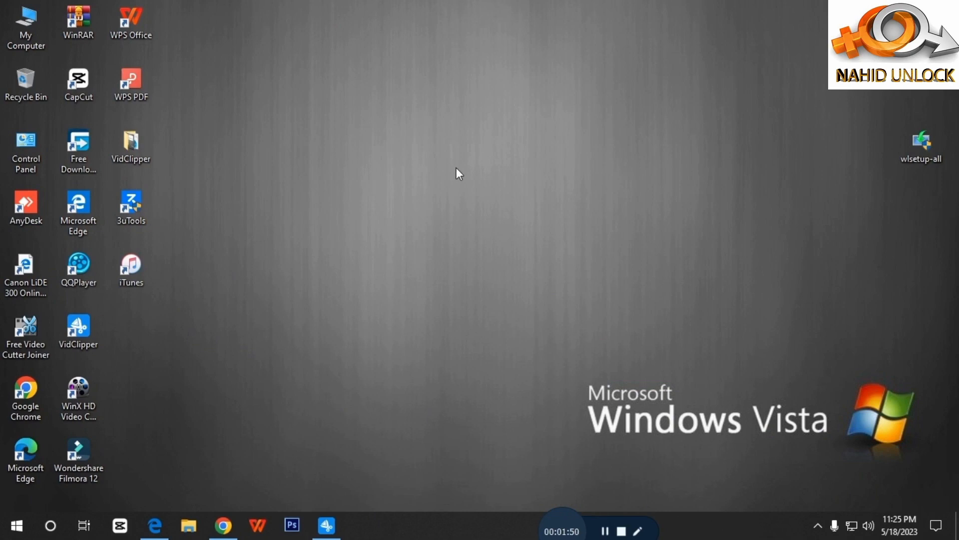
# Step: Refresh the desktop, dismiss the sign-in error and retry signing in to Messenger
pyautogui.rightClick(741, 25)
pyautogui.click(750, 67)
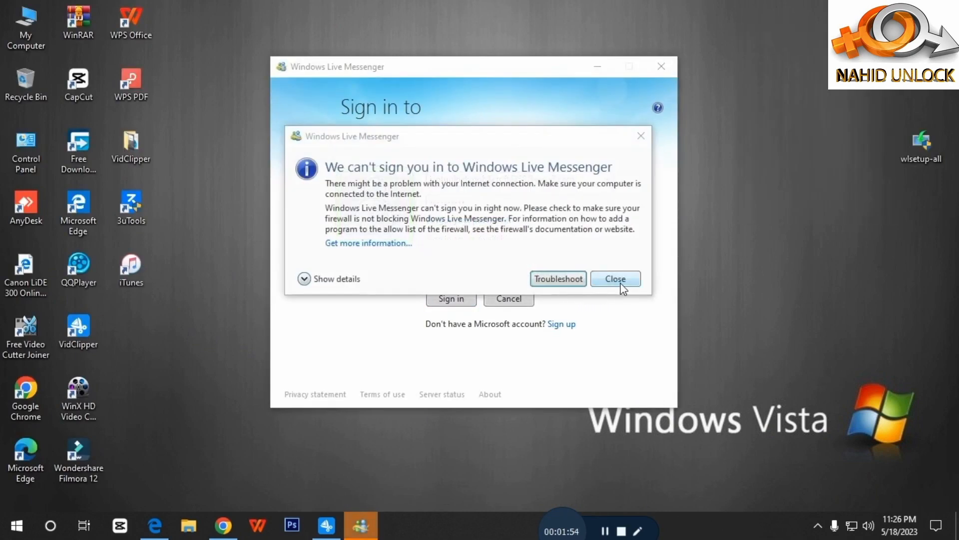
pyautogui.click(616, 280)
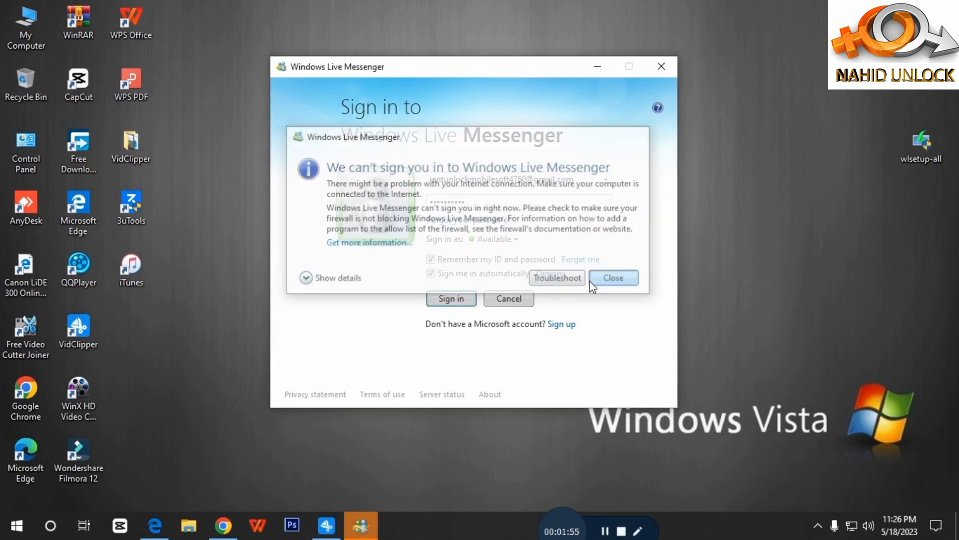
pyautogui.click(459, 298)
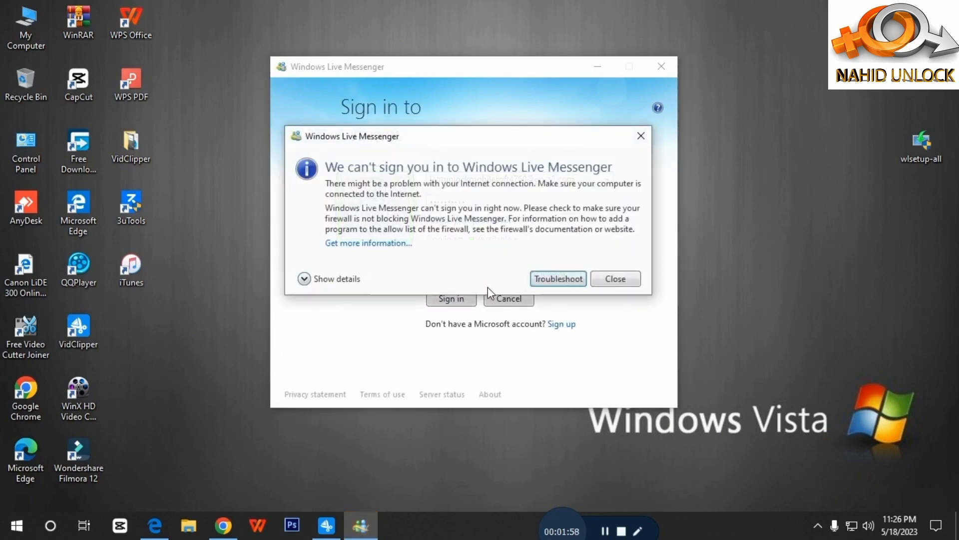
# Step: Run the connection troubleshooter with Retry and Repair, quit it, and sign in again
pyautogui.click(559, 279)
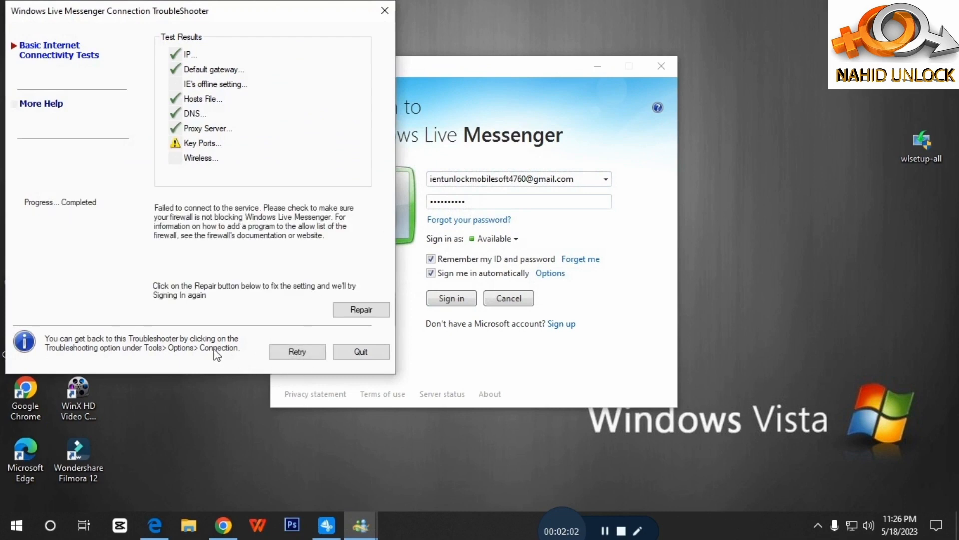
pyautogui.click(309, 353)
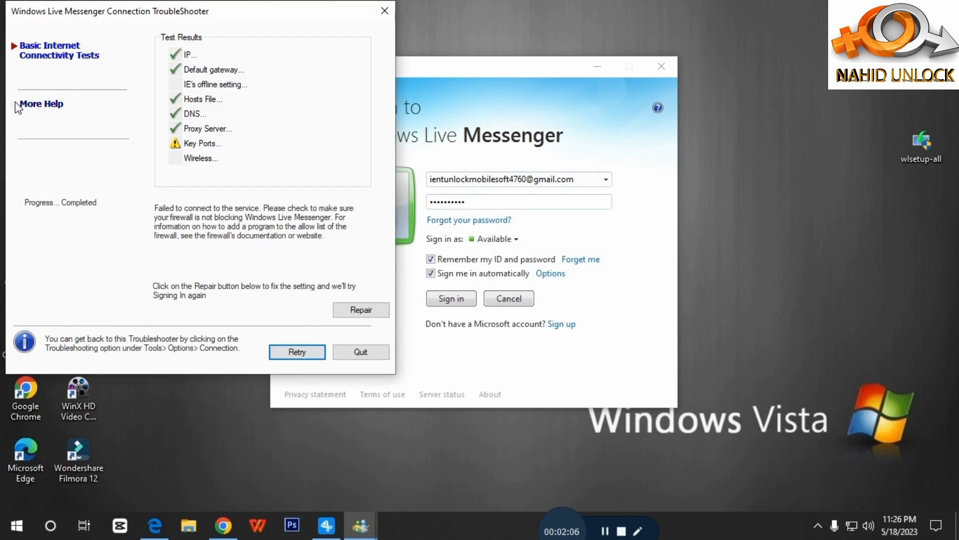
pyautogui.click(363, 310)
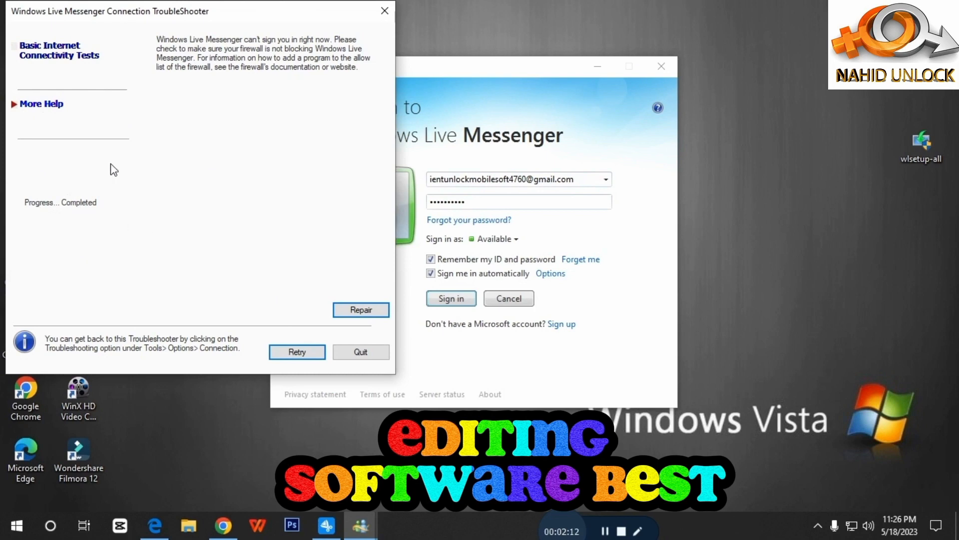
pyautogui.click(364, 352)
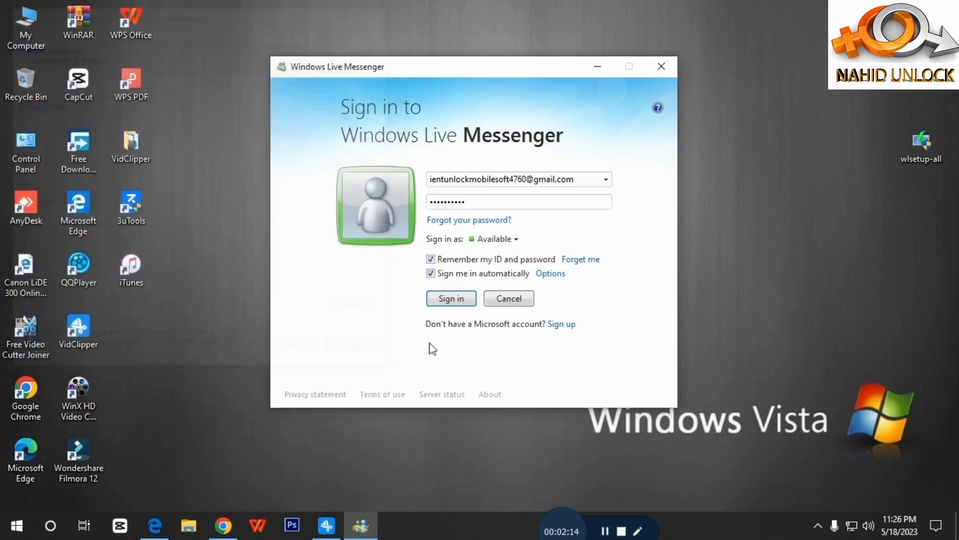
pyautogui.click(450, 299)
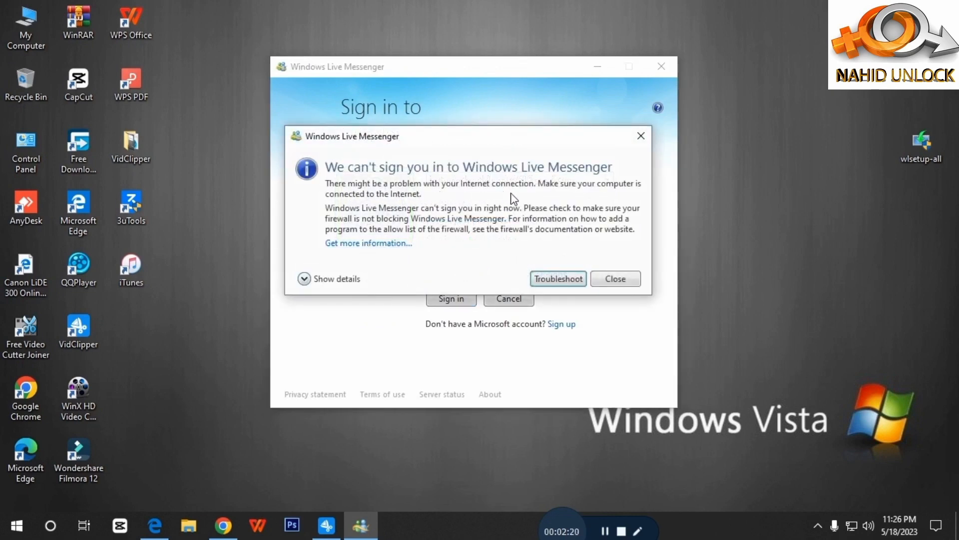
# Step: Rerun the connection troubleshooter tests, check the Wireless result, and close the troubleshooter
pyautogui.click(561, 279)
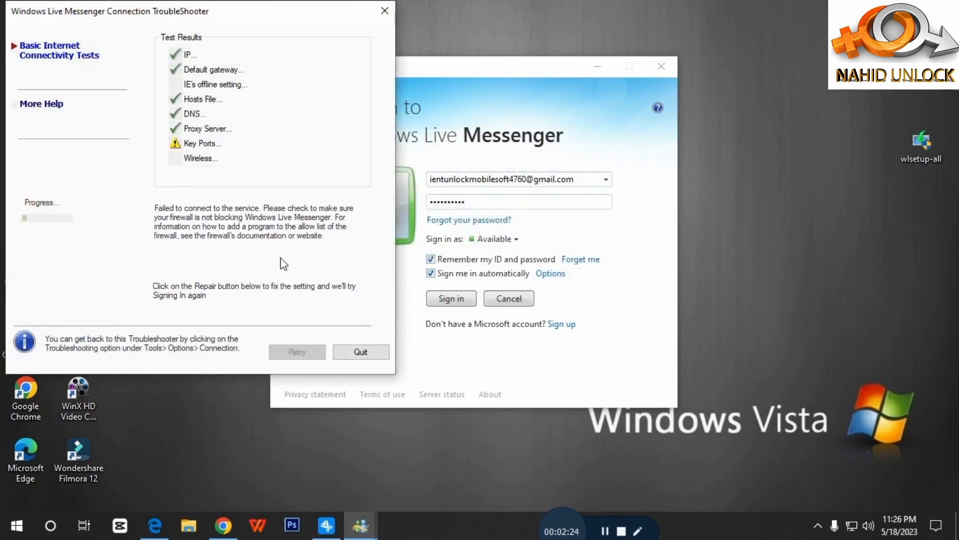
pyautogui.click(302, 350)
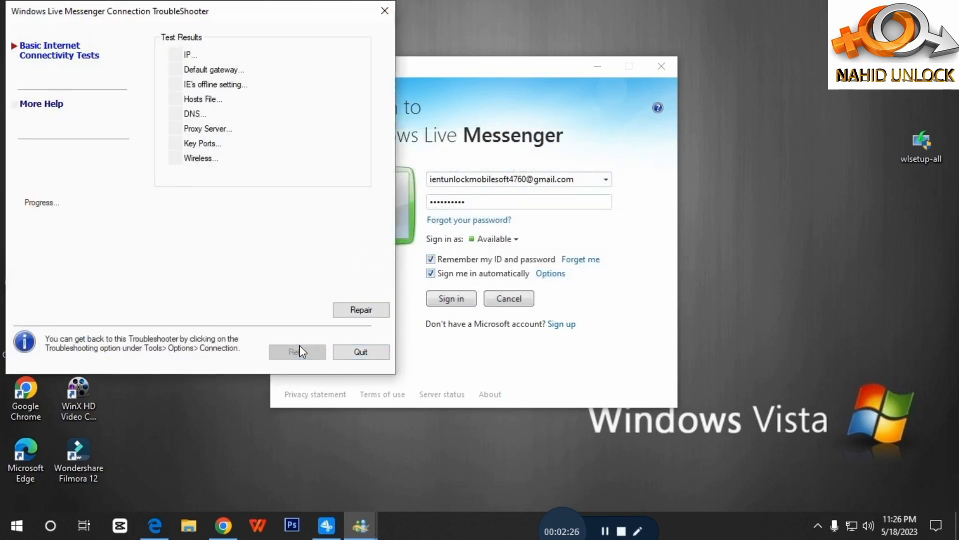
pyautogui.click(177, 158)
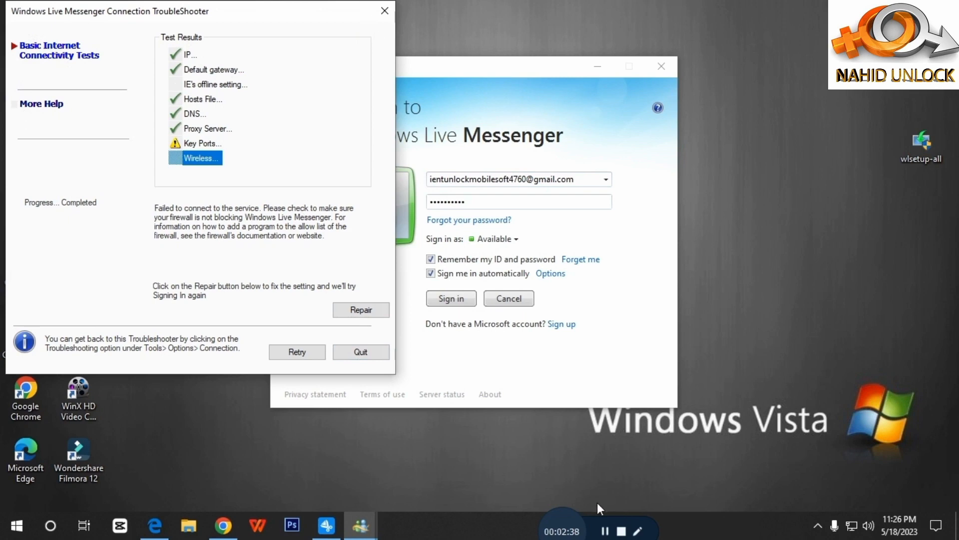
pyautogui.click(606, 534)
pyautogui.click(302, 352)
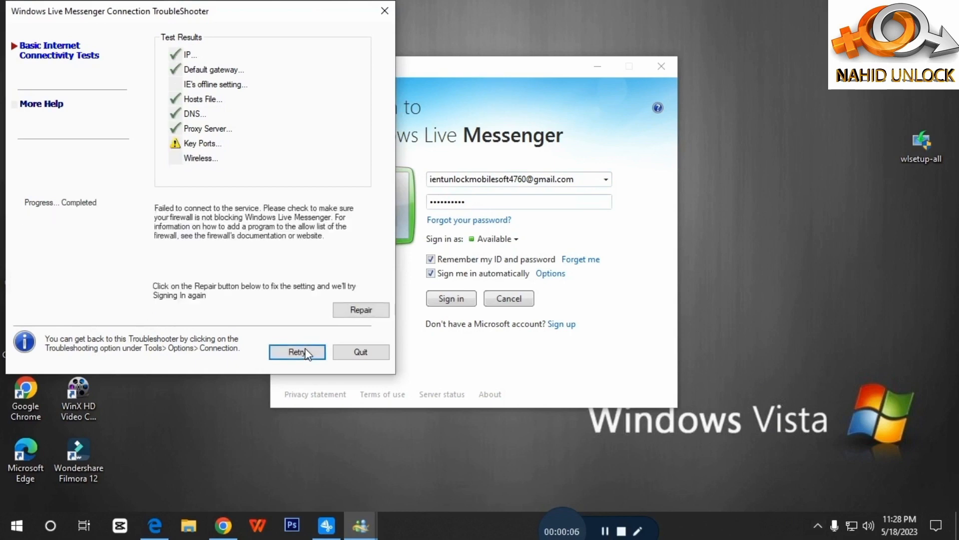
pyautogui.click(359, 351)
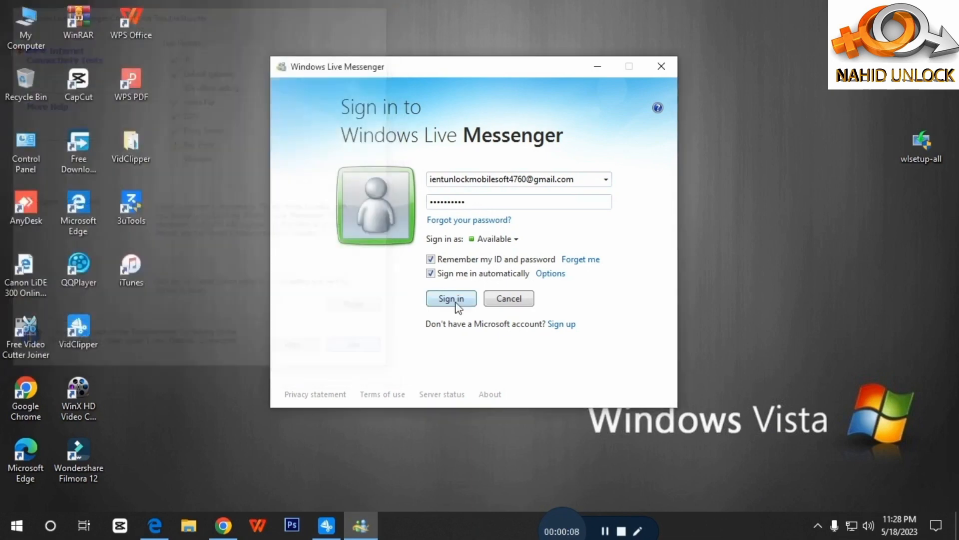
# Step: Retry Messenger sign-in and repair, then close the Messenger and troubleshooter windows
pyautogui.click(453, 300)
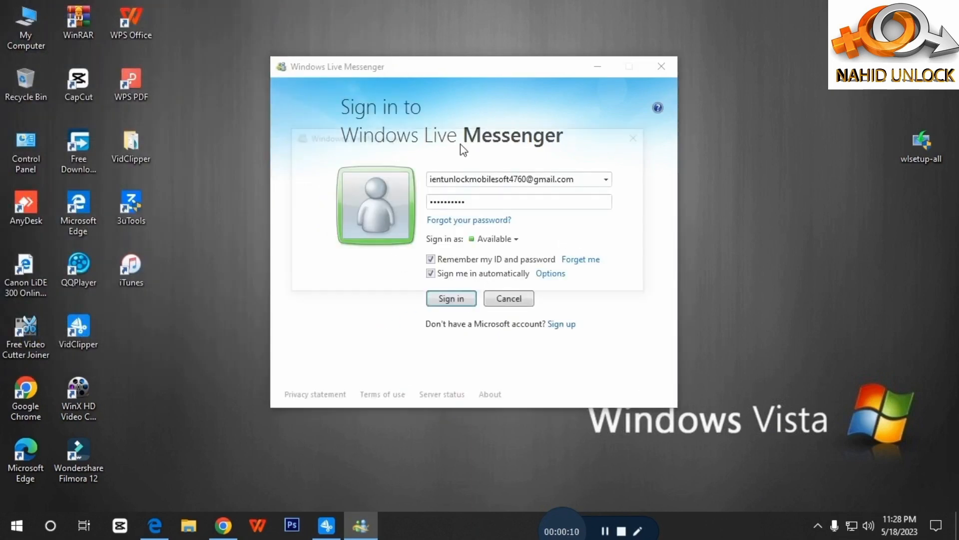
pyautogui.click(568, 277)
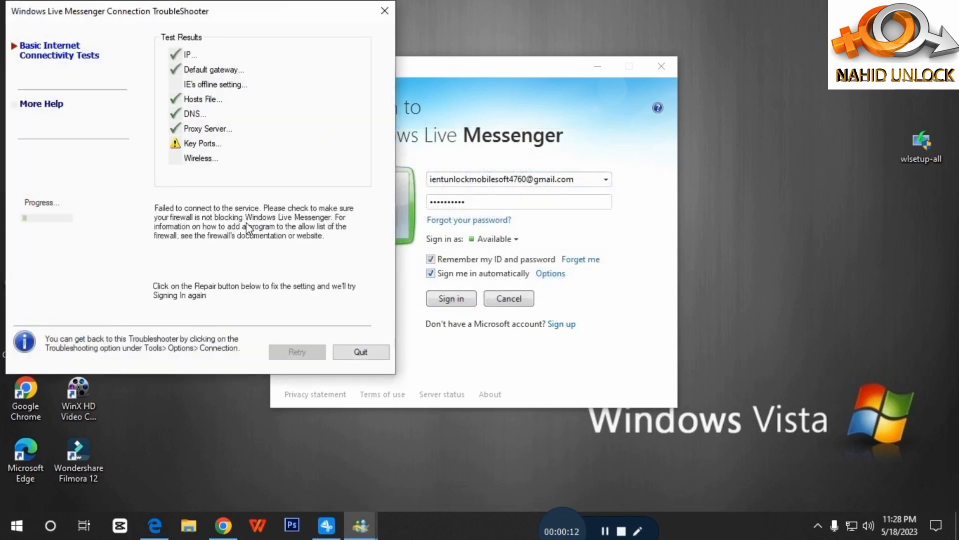
pyautogui.click(19, 103)
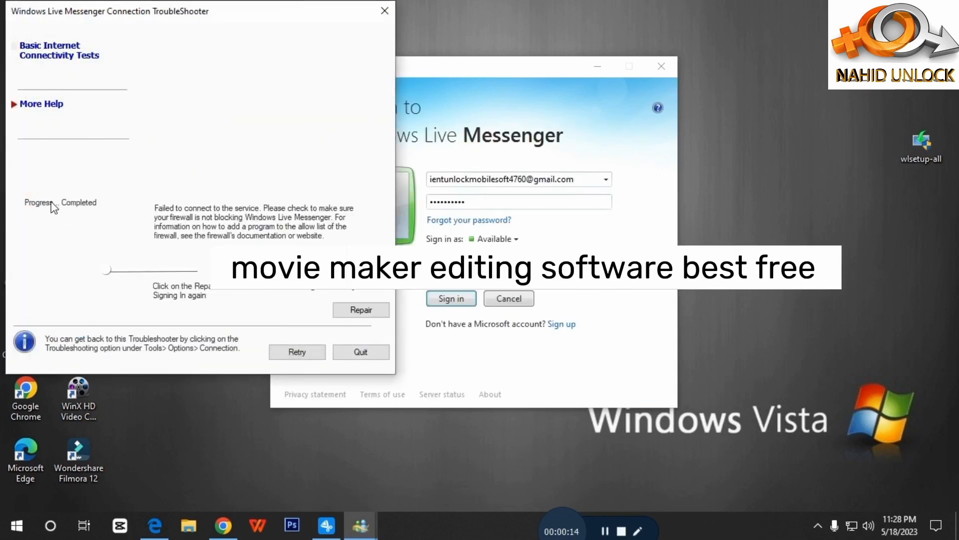
pyautogui.click(355, 311)
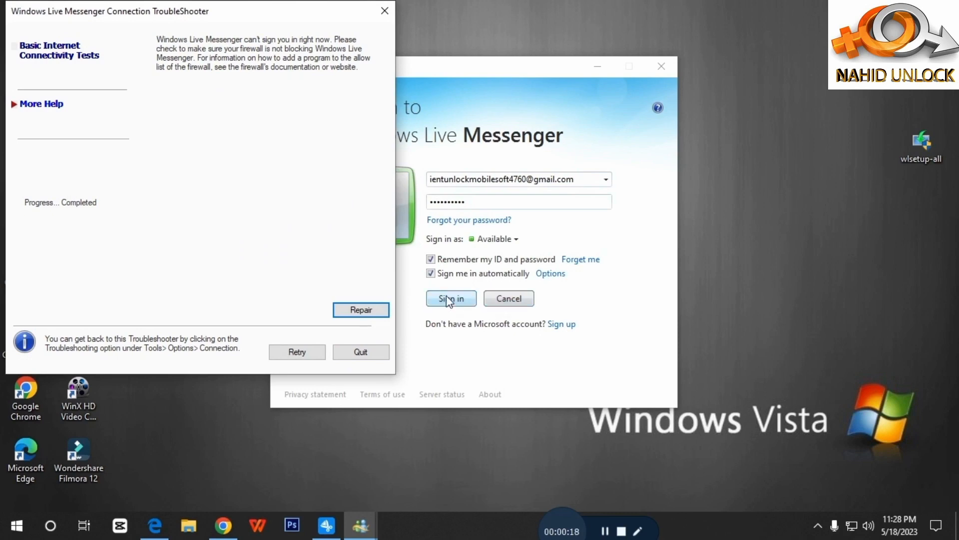
pyautogui.click(450, 299)
pyautogui.click(664, 67)
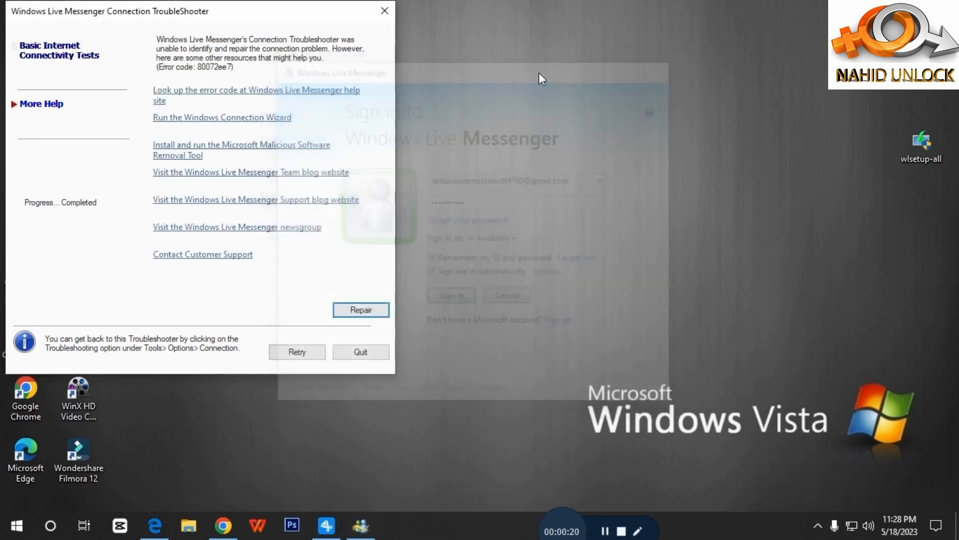
pyautogui.click(385, 10)
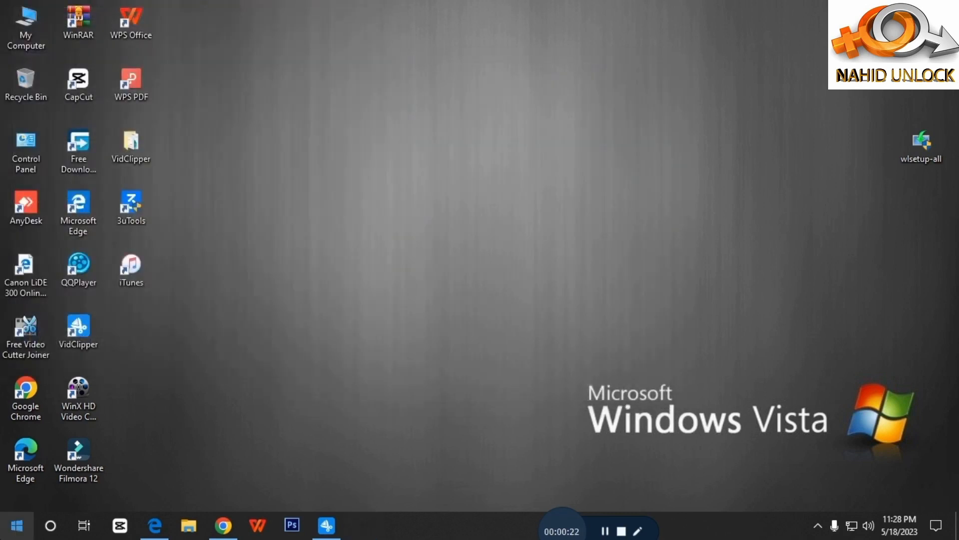
# Step: Launch Movie Maker from the Start menu's Recently added list and maximize its window
pyautogui.press('super')
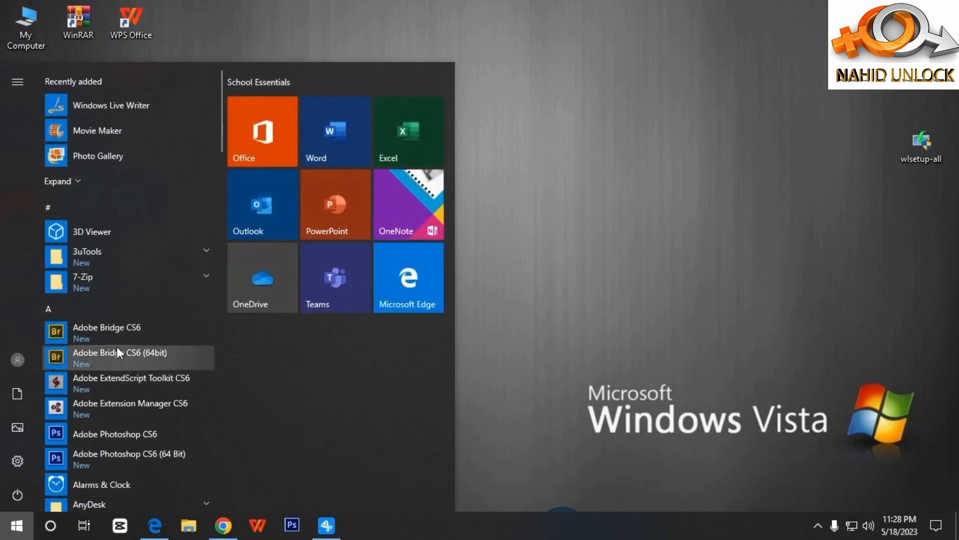
pyautogui.click(93, 131)
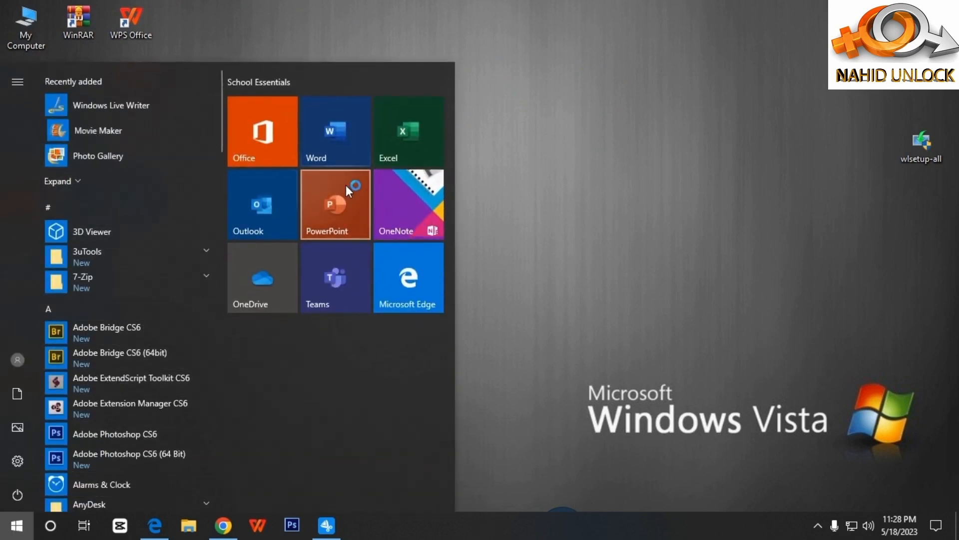
pyautogui.rightClick(246, 65)
pyautogui.click(267, 107)
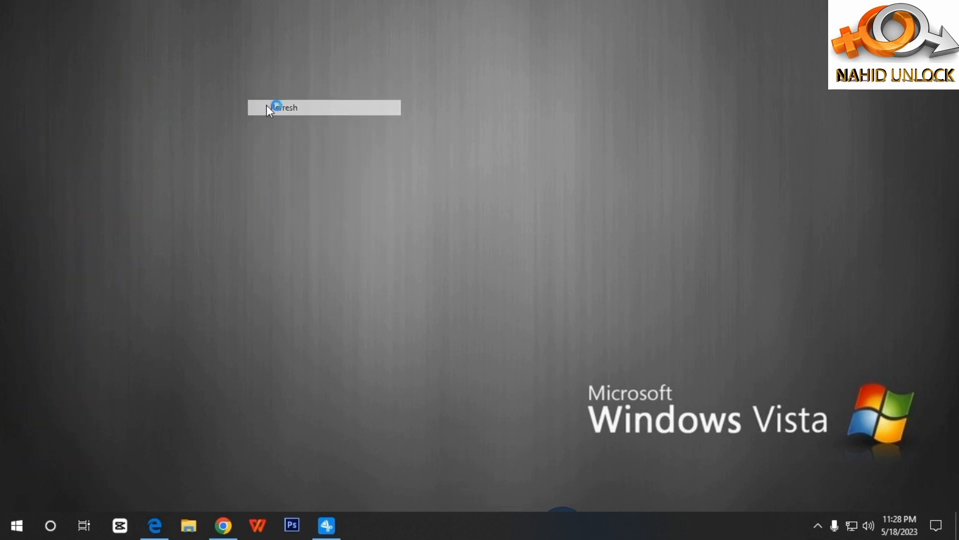
pyautogui.rightClick(249, 72)
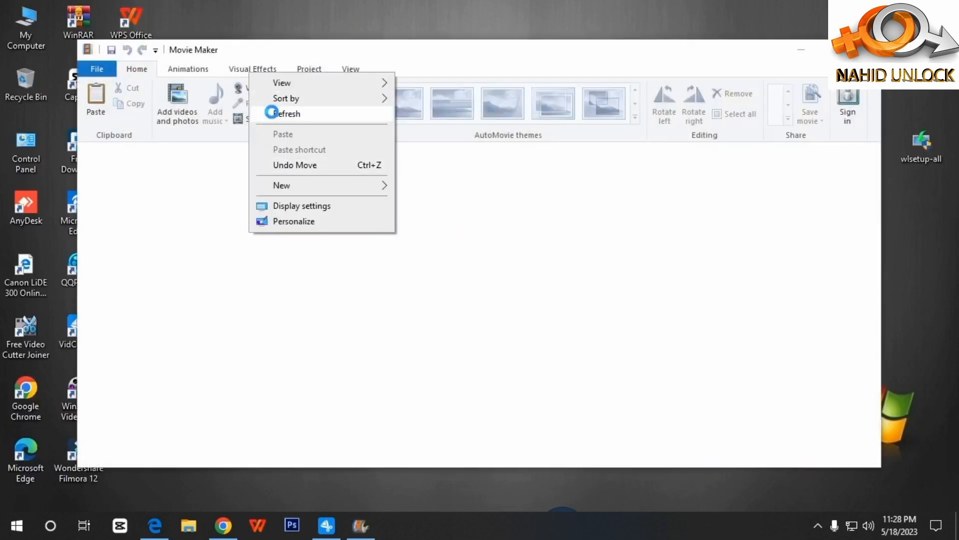
pyautogui.click(272, 113)
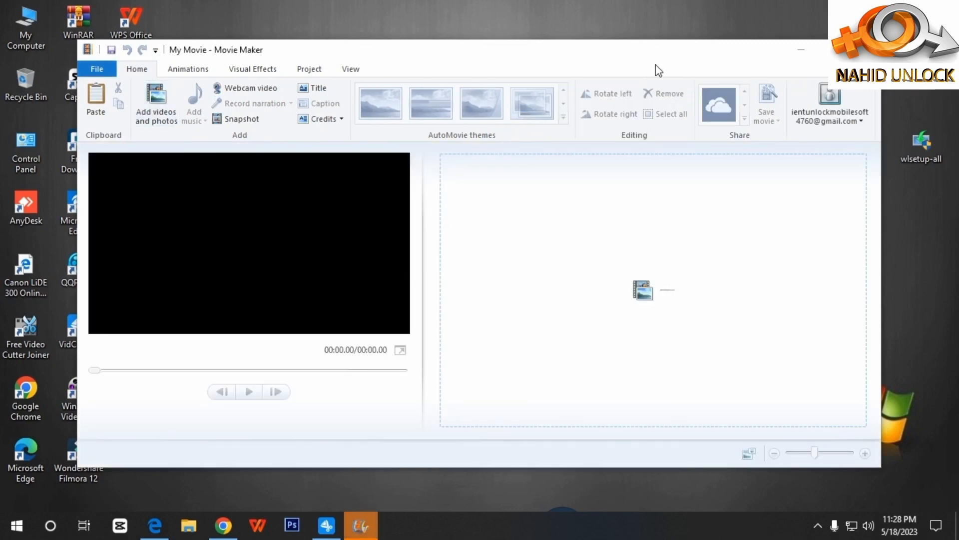
pyautogui.click(823, 49)
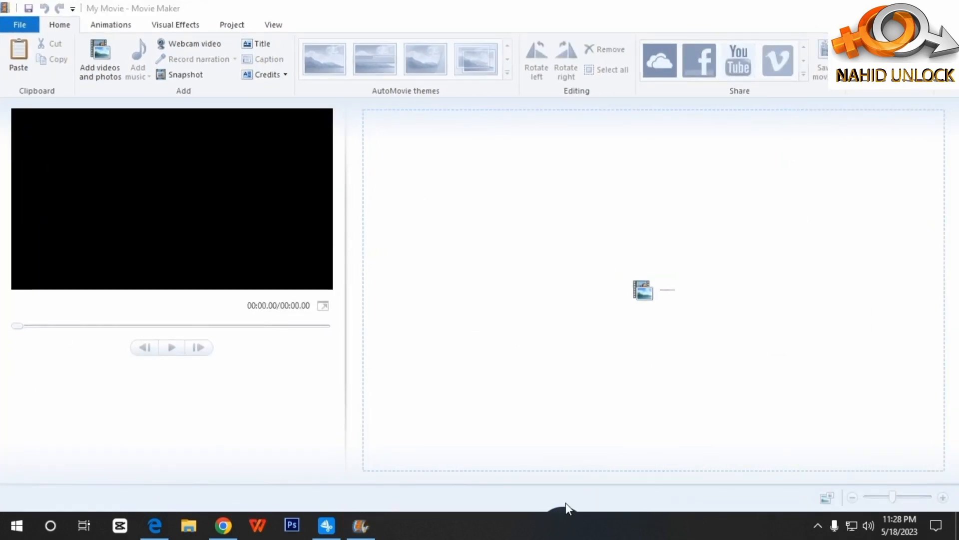
# Step: Look through the Animations and Visual Effects tabs, then choose Home > Add videos and photos
pyautogui.moveTo(555, 510)
pyautogui.moveTo(595, 475); pyautogui.dragTo(659, 505)
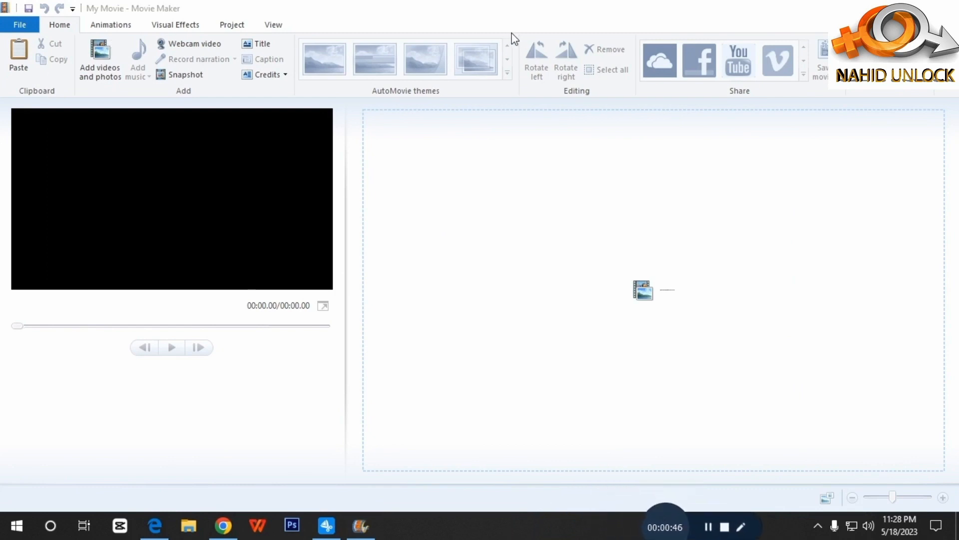
pyautogui.click(125, 26)
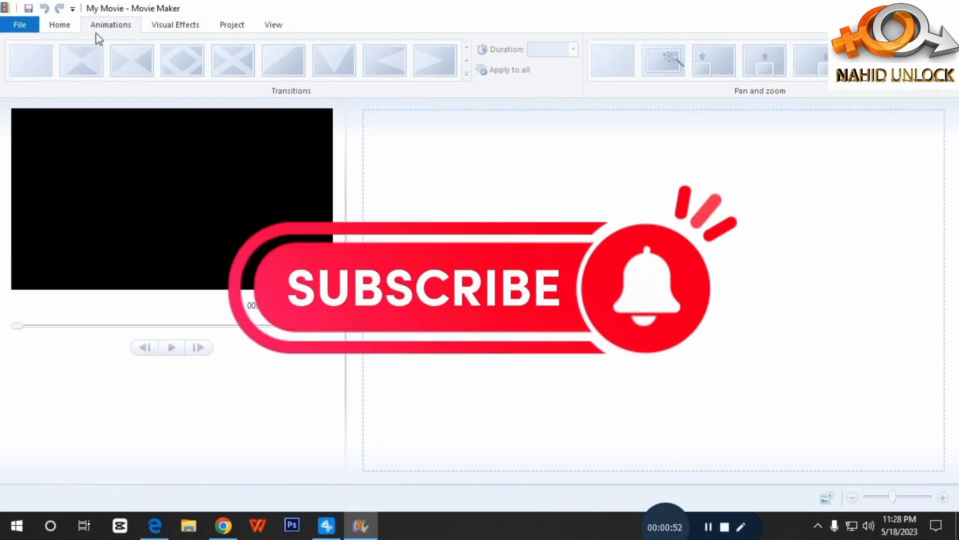
pyautogui.click(165, 26)
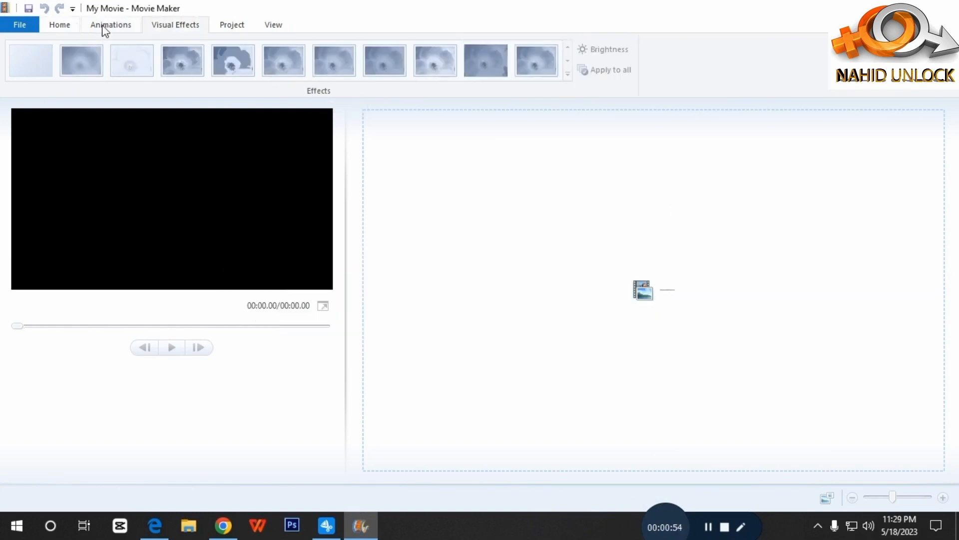
pyautogui.click(70, 25)
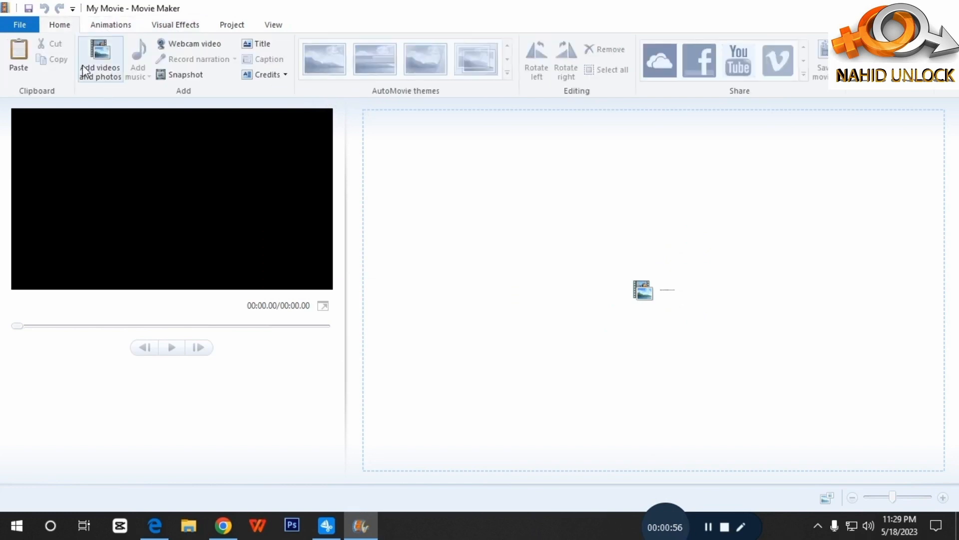
pyautogui.click(103, 69)
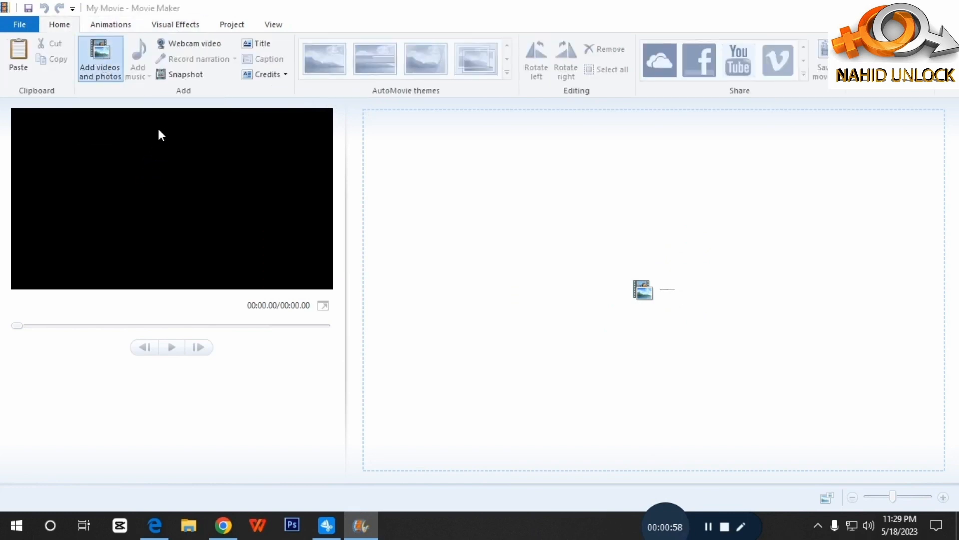
# Step: Import Rec 0001.mp4 from the Desktop's VidClipper folder into the project
pyautogui.scroll(4, 109, 112)
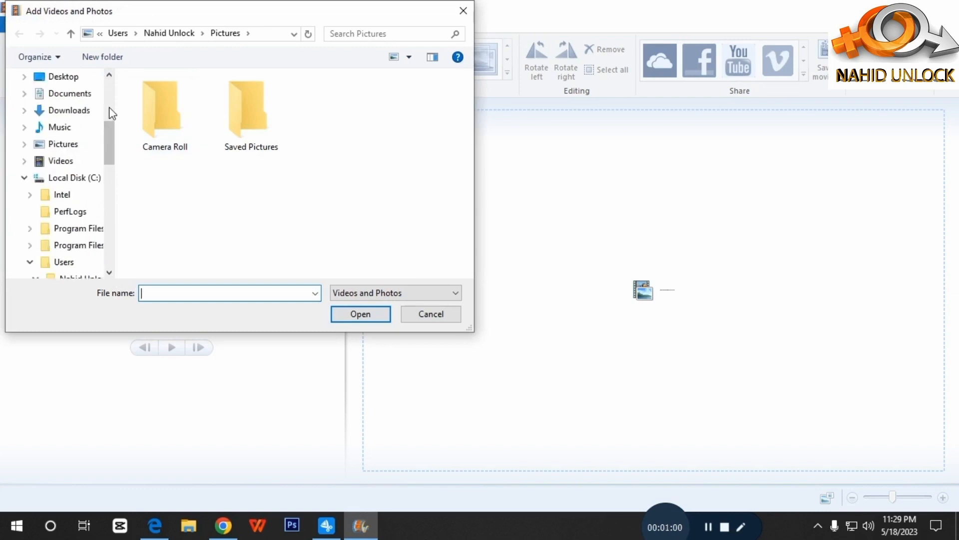
pyautogui.click(59, 168)
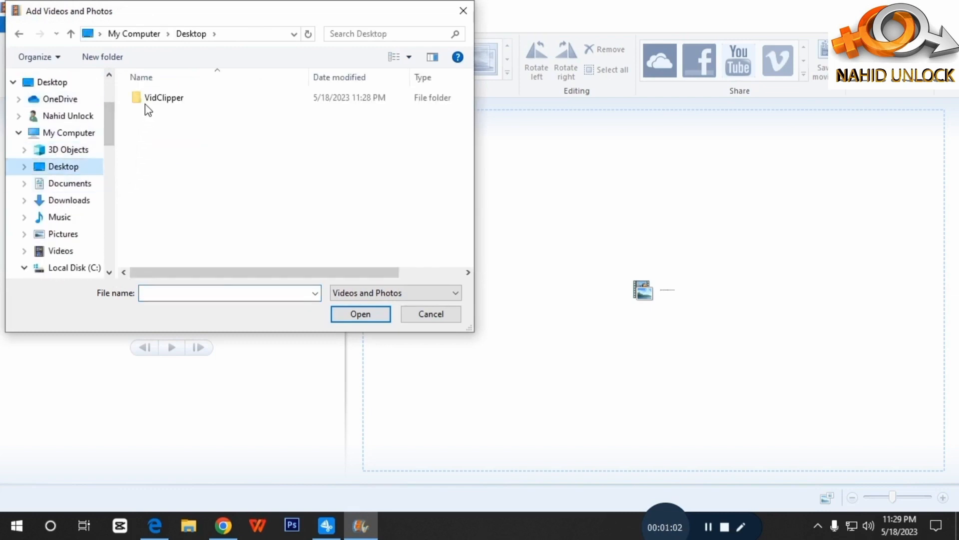
pyautogui.click(52, 82)
pyautogui.scroll(-2, 210, 233)
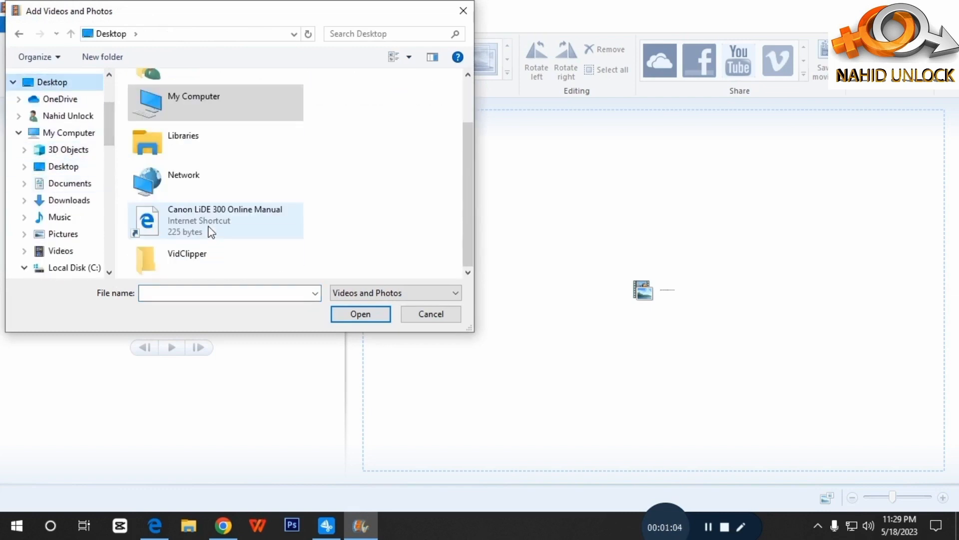
pyautogui.doubleClick(177, 258)
pyautogui.doubleClick(165, 120)
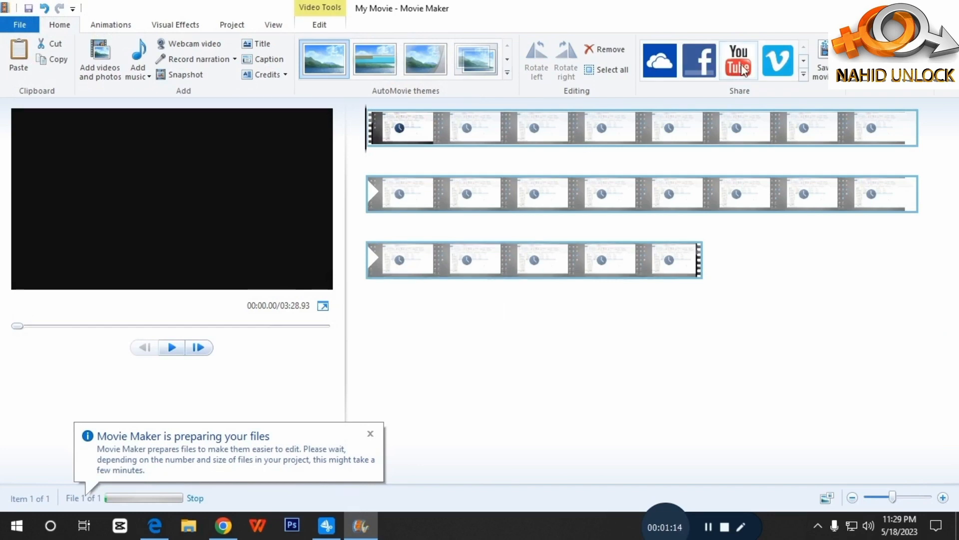
# Step: Publish the movie to YouTube at 1280 x 720 resolution
pyautogui.click(803, 75)
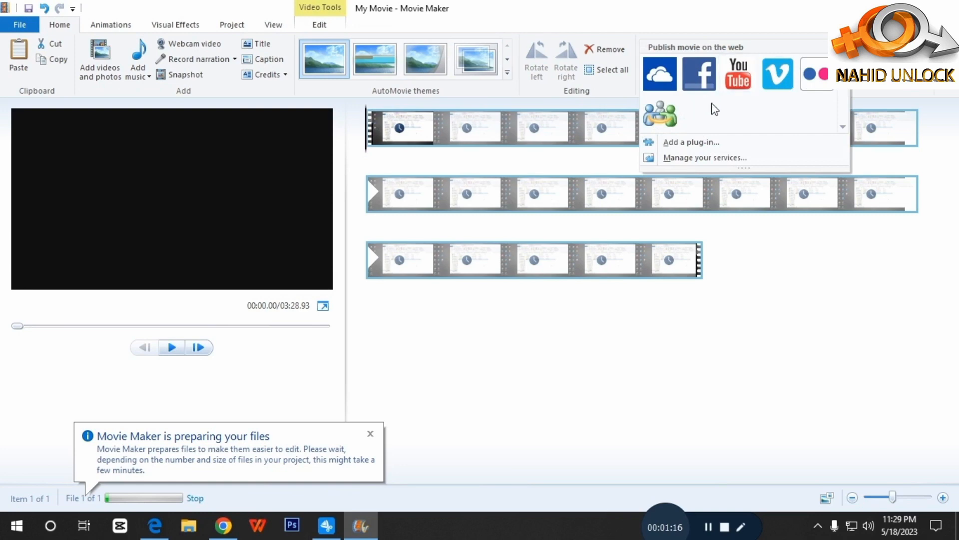
pyautogui.click(730, 82)
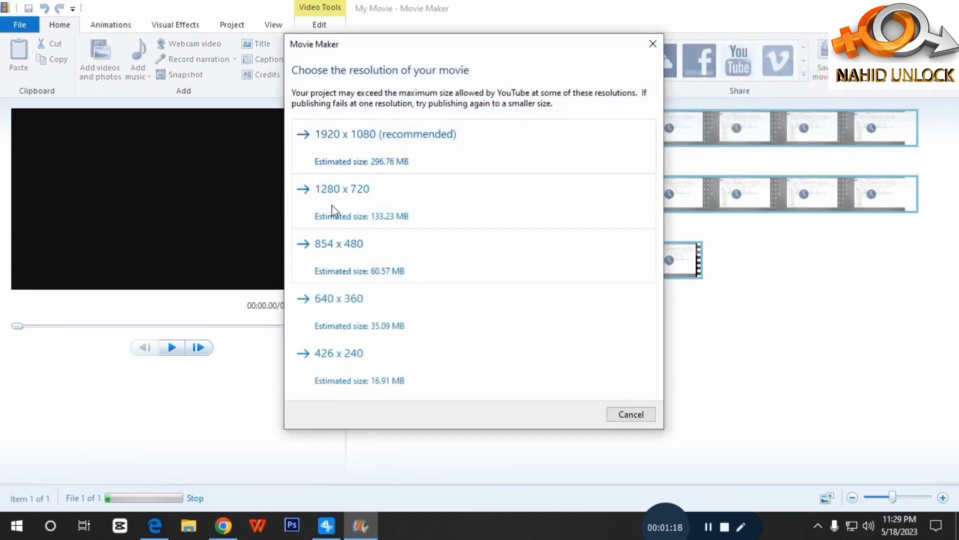
pyautogui.click(334, 198)
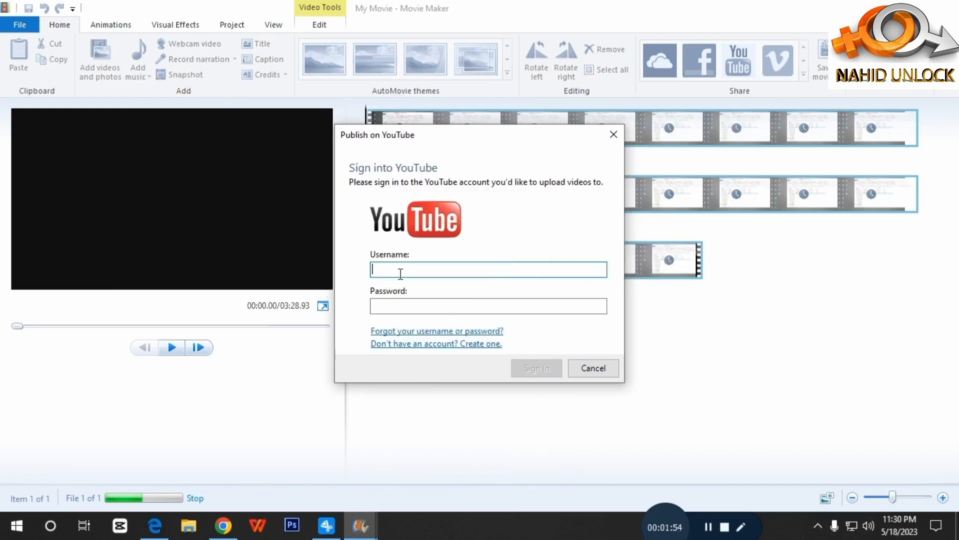
# Step: Switch to Gmail in Chrome and dismiss the Restore pages prompt
pyautogui.click(223, 524)
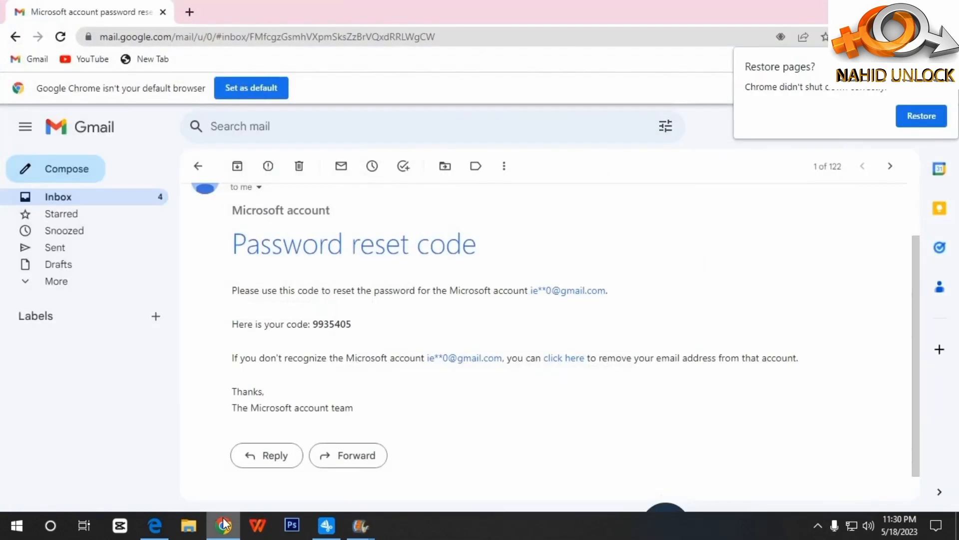
pyautogui.click(945, 62)
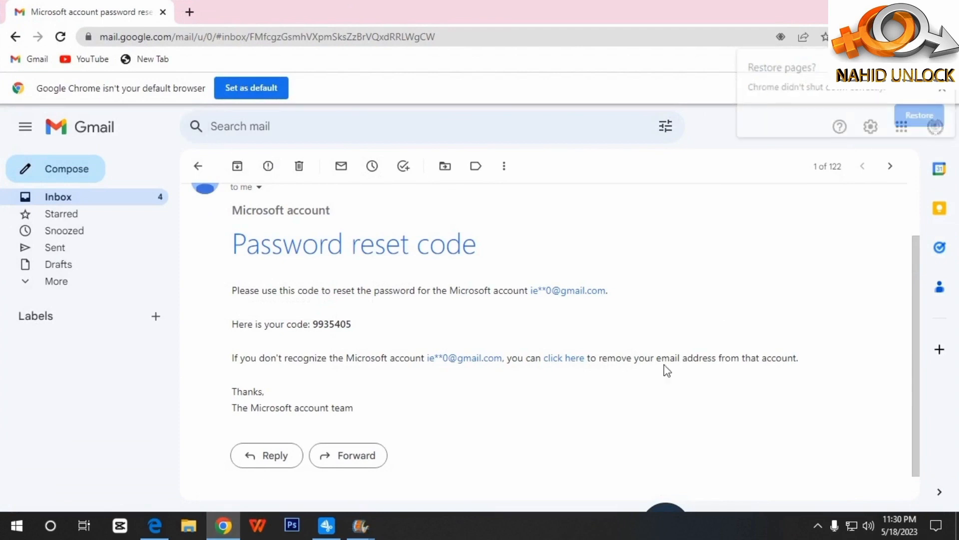
pyautogui.click(662, 507)
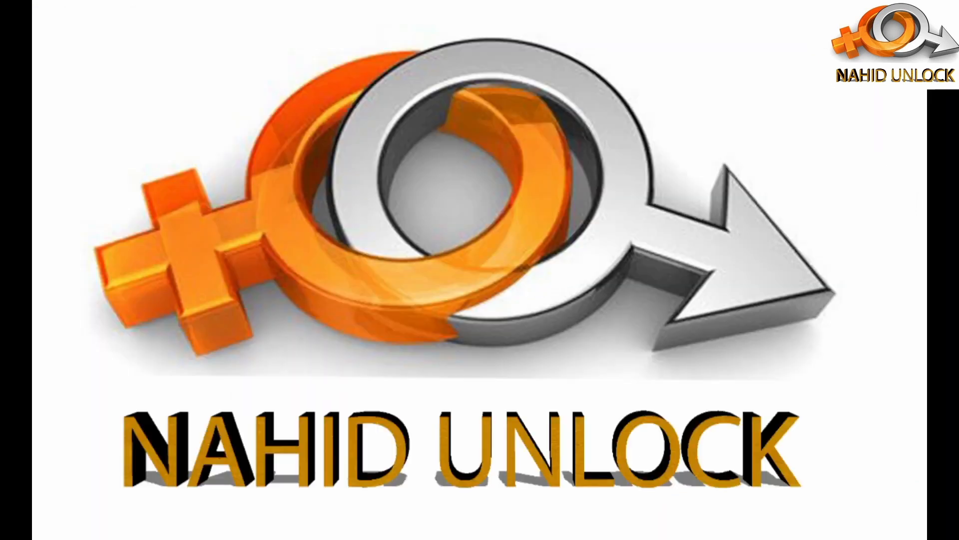